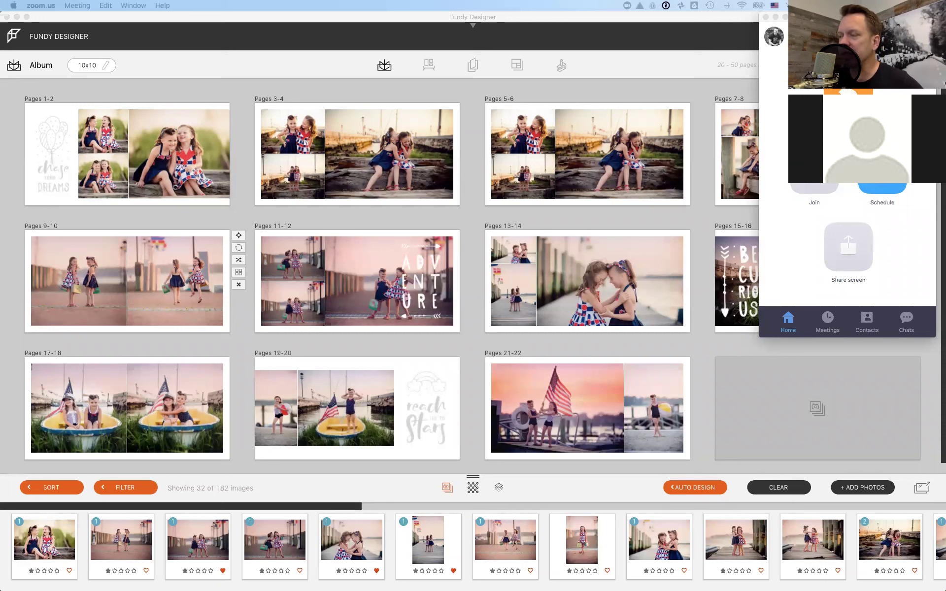
# Open the Fundy Designer online video tutorials page in the browser, enlarge its window and dismiss the savings banner.
pyautogui.click(338, 344)
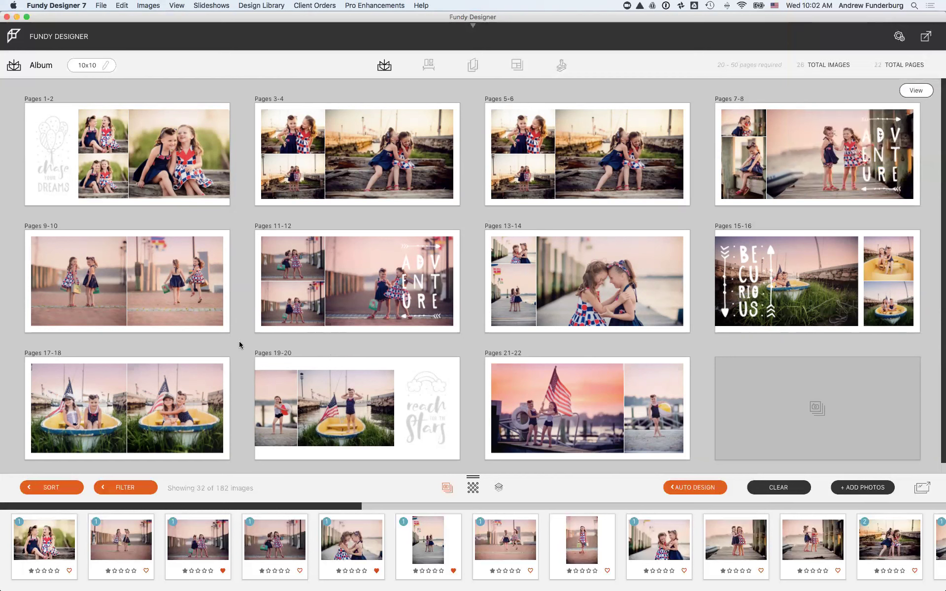
pyautogui.moveTo(515, 152)
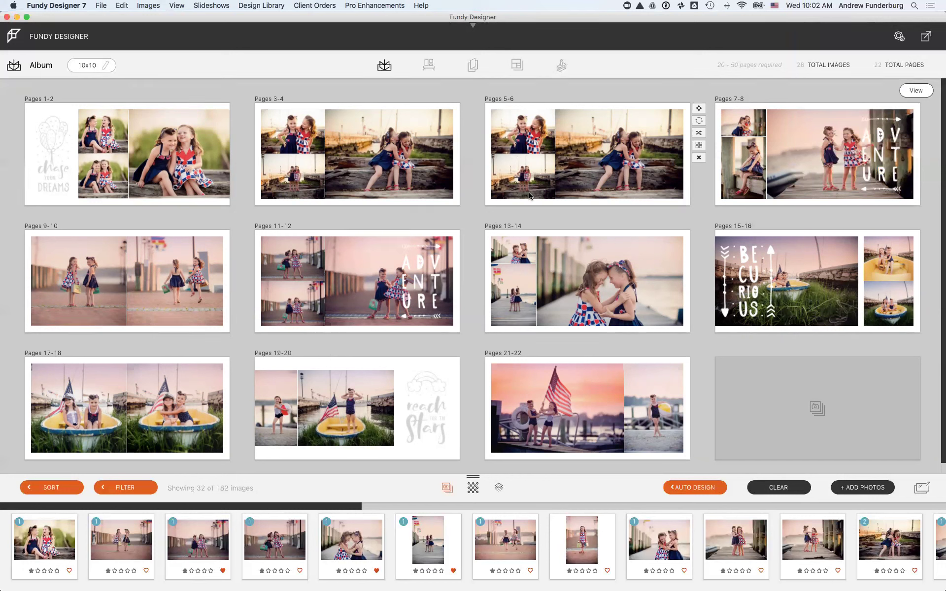
pyautogui.click(306, 5)
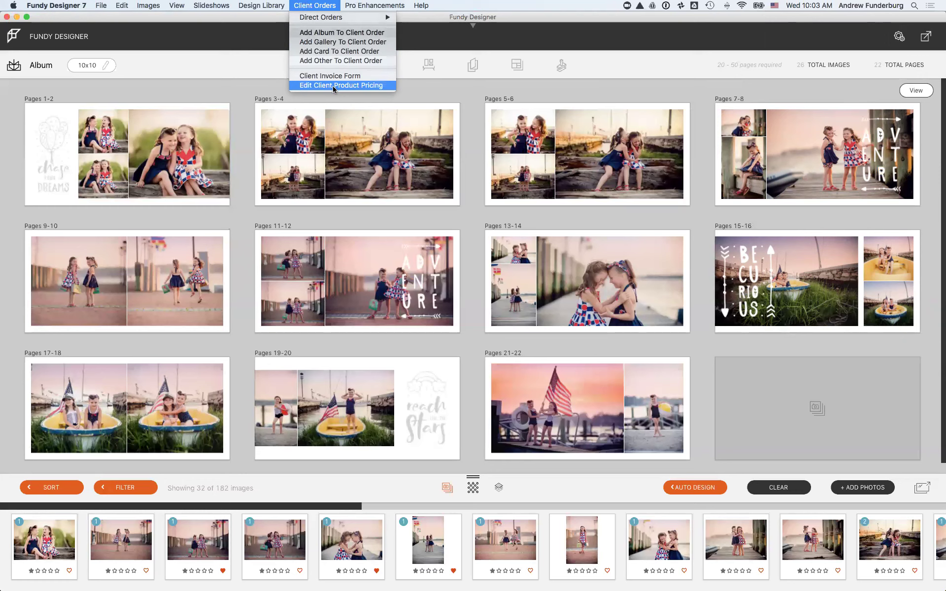
pyautogui.moveTo(427, 5)
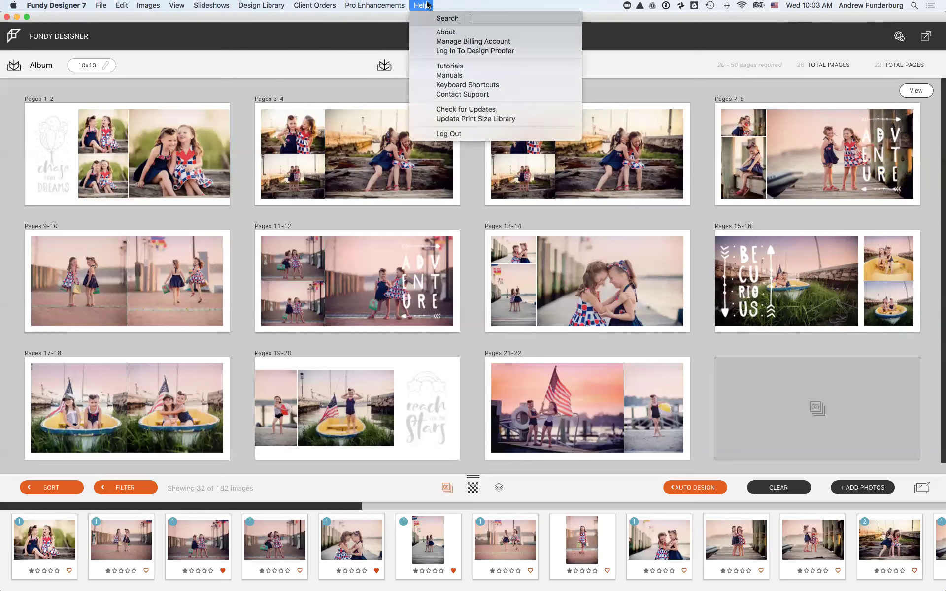
pyautogui.click(440, 69)
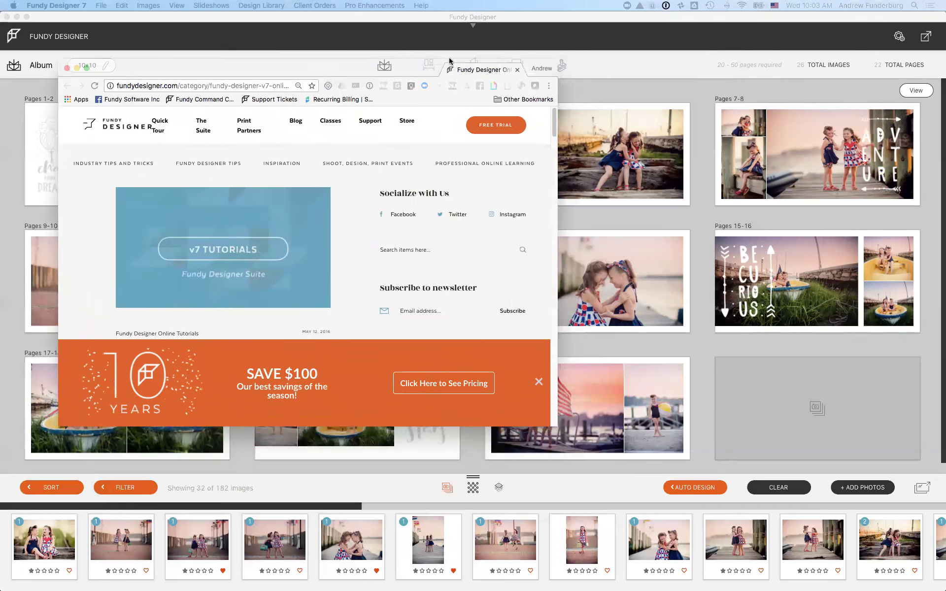
pyautogui.moveTo(526, 399); pyautogui.dragTo(919, 523)
pyautogui.click(904, 521)
# Find the "IPS Sales, Orders and Pricing Setup" entry among the v7 tutorials and open it.
pyautogui.scroll(-7, 439, 353)
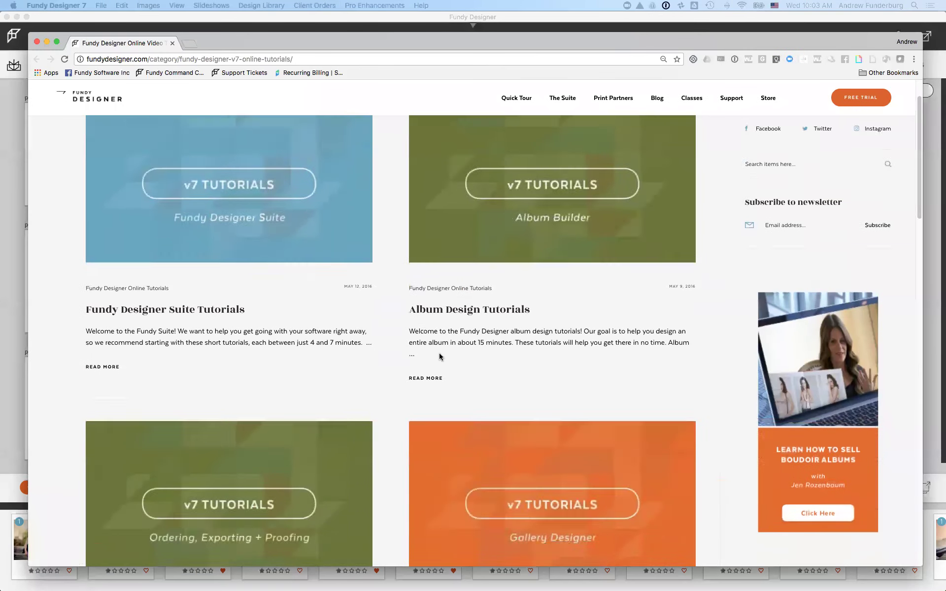
pyautogui.scroll(-6, 440, 358)
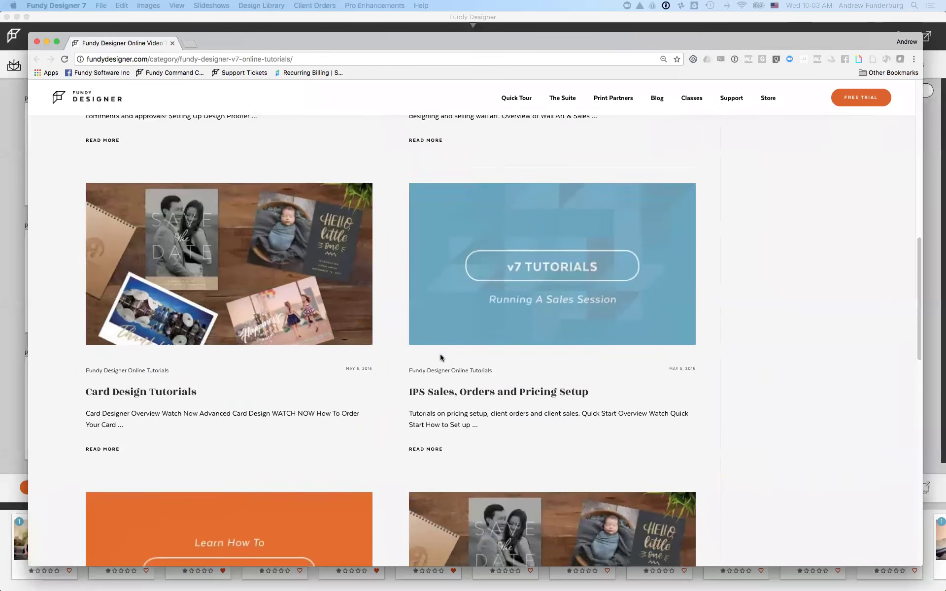
pyautogui.scroll(-2, 440, 358)
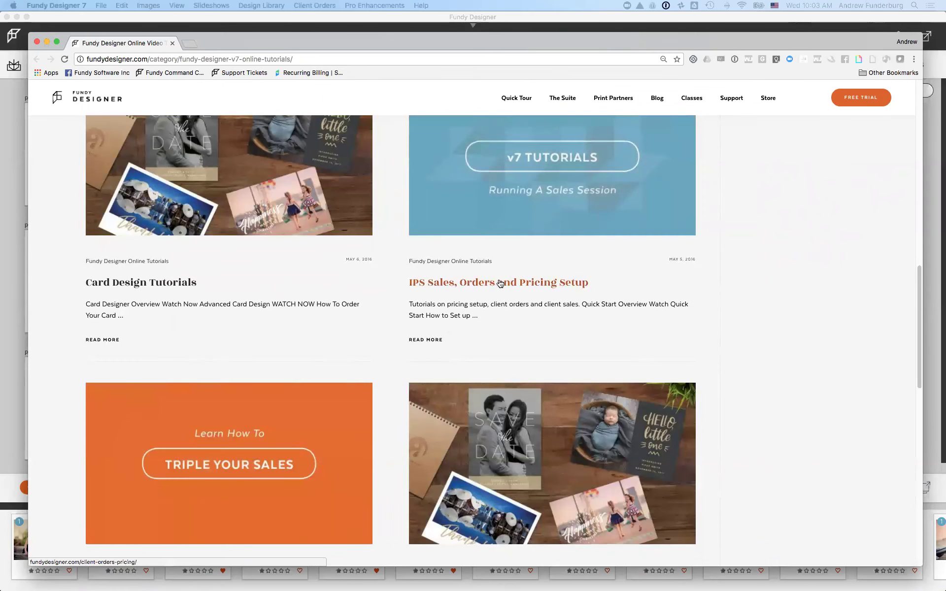
pyautogui.click(501, 285)
# Look through the tutorial videos on pricing setup, collection pricing and client orders, and close the browser window.
pyautogui.scroll(-3, 325, 290)
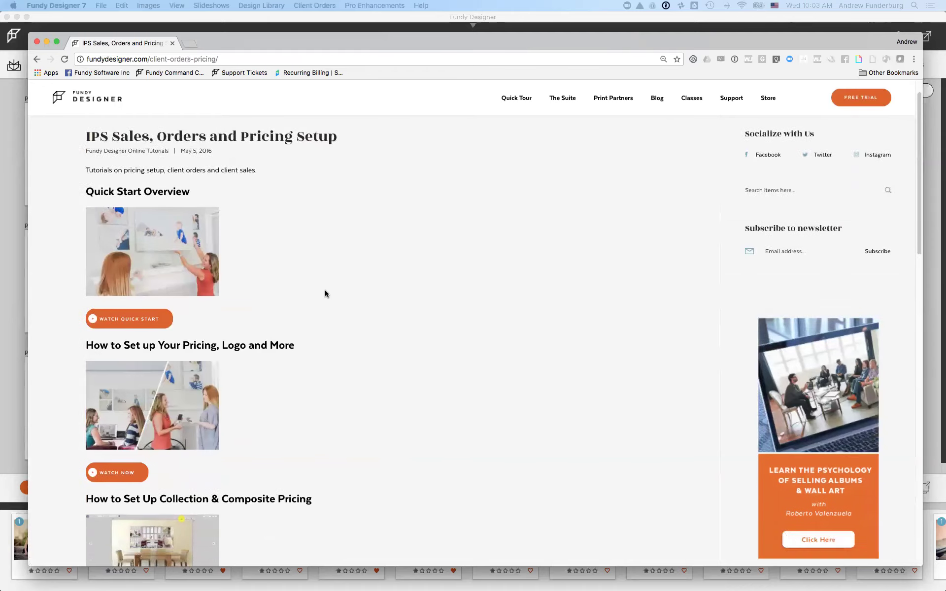
pyautogui.scroll(1, 226, 224)
pyautogui.scroll(-1, 225, 224)
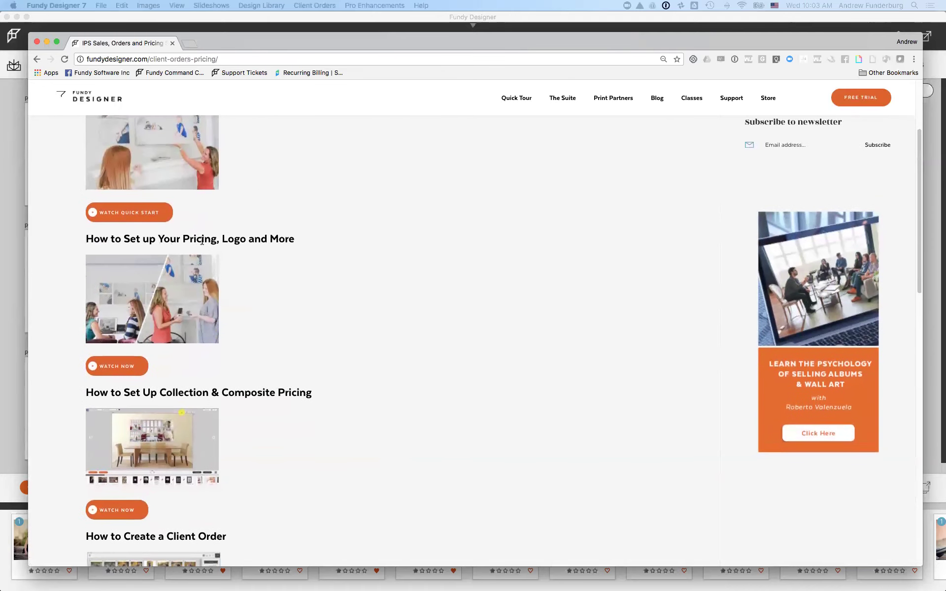
pyautogui.scroll(-5, 290, 252)
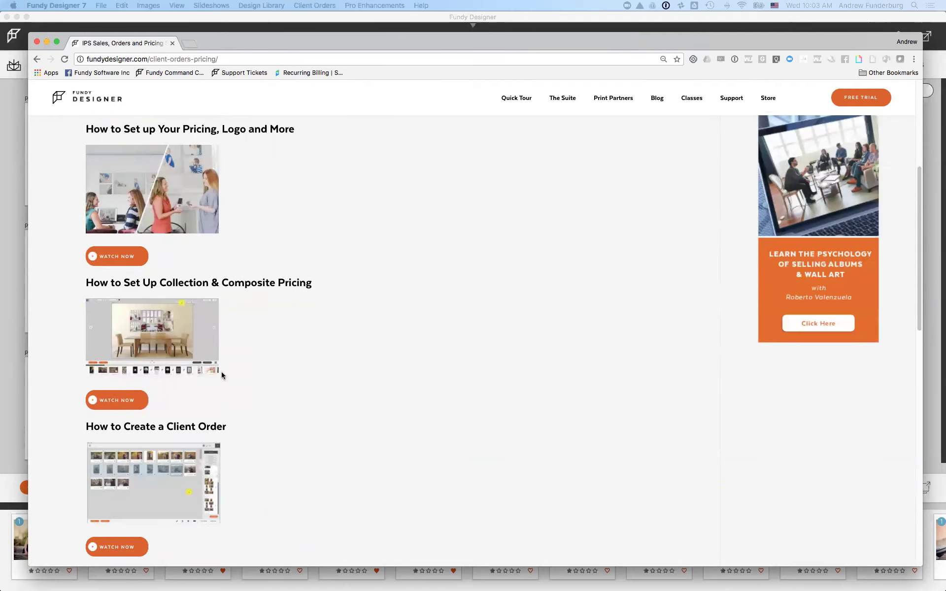
pyautogui.scroll(-5, 300, 387)
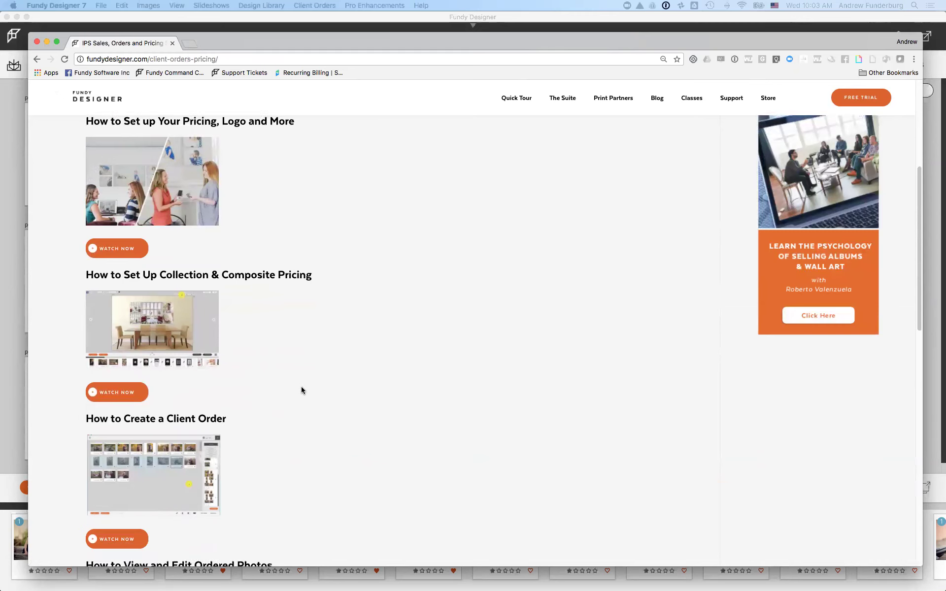
pyautogui.scroll(-5, 271, 329)
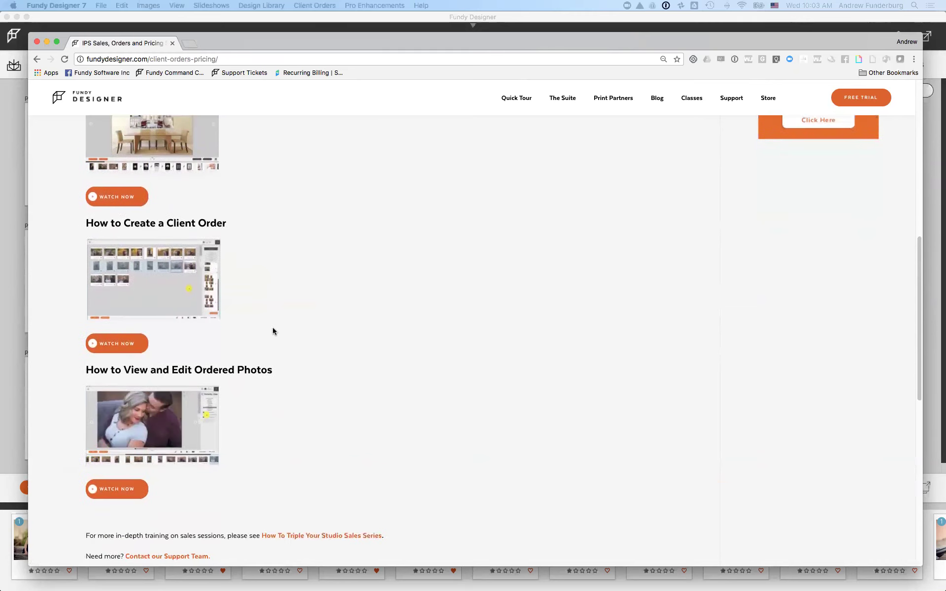
pyautogui.scroll(15, 301, 400)
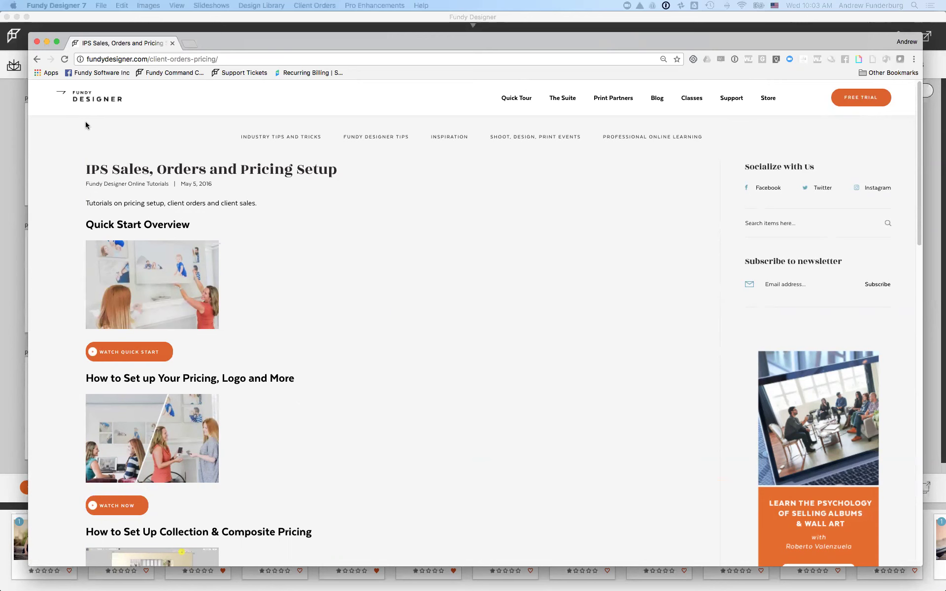
pyautogui.click(36, 43)
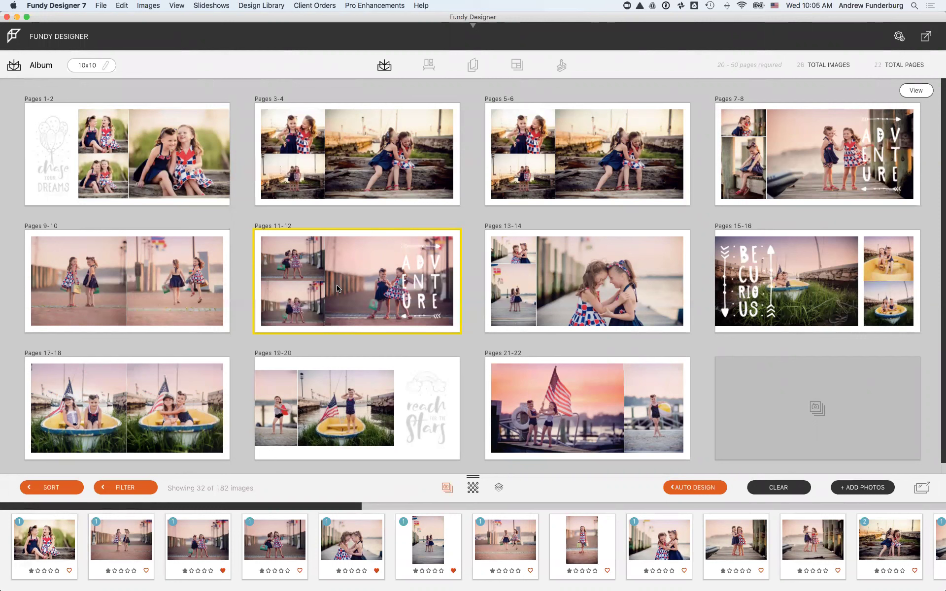
# Open the slideshow options, browse the available Fundy Software songs and cancel without changing anything.
pyautogui.click(212, 6)
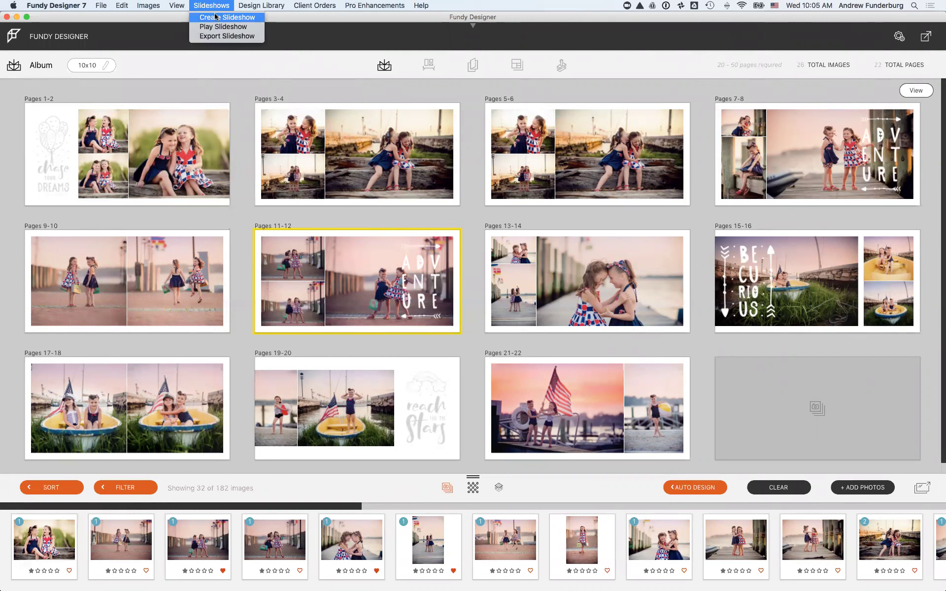
pyautogui.click(224, 26)
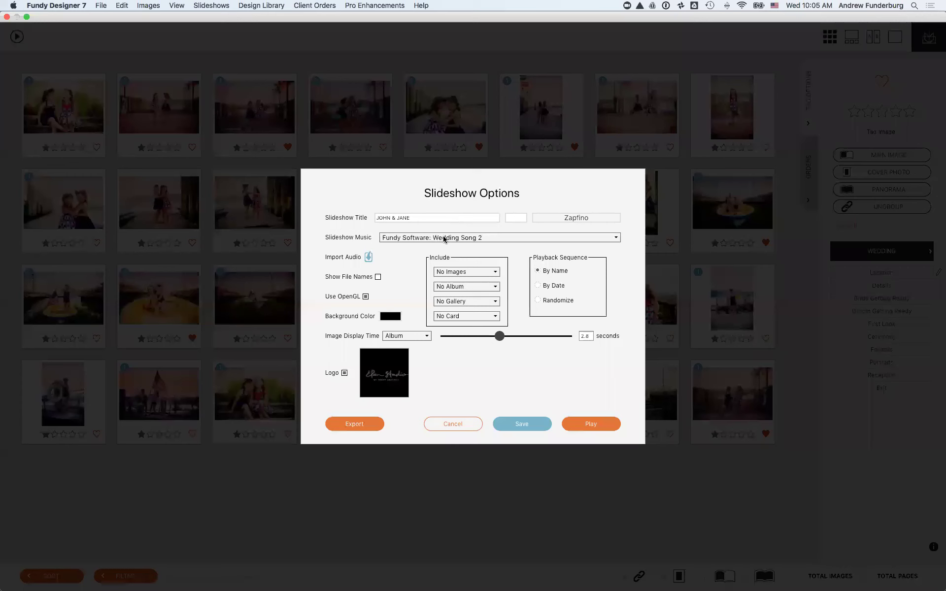
pyautogui.click(445, 238)
pyautogui.scroll(-10, 474, 306)
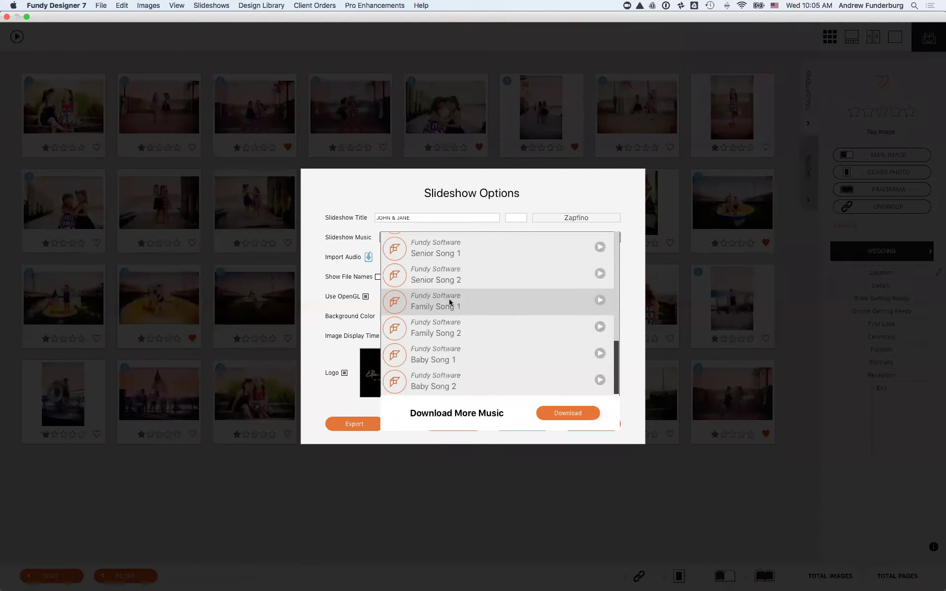
pyautogui.click(328, 393)
pyautogui.click(450, 423)
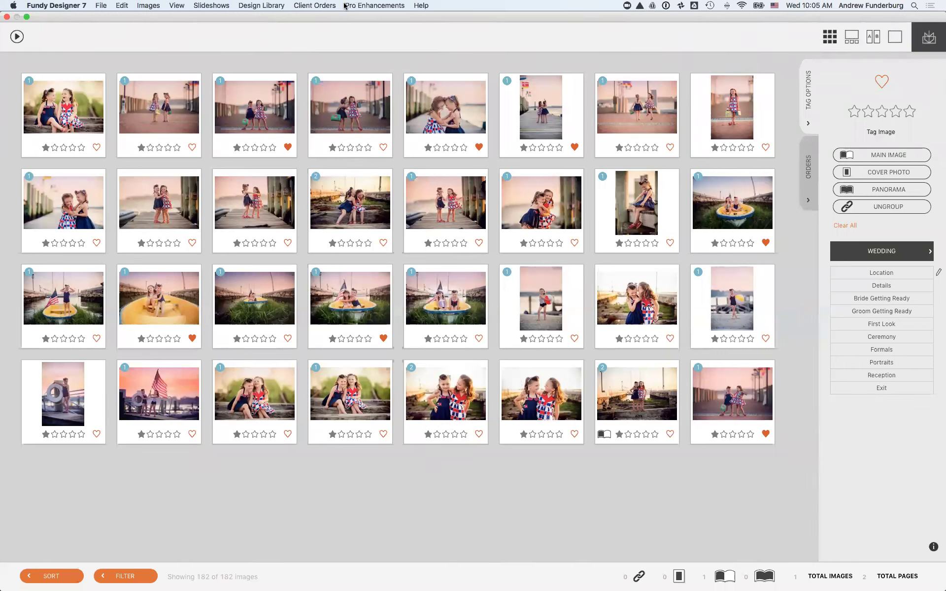
pyautogui.click(176, 6)
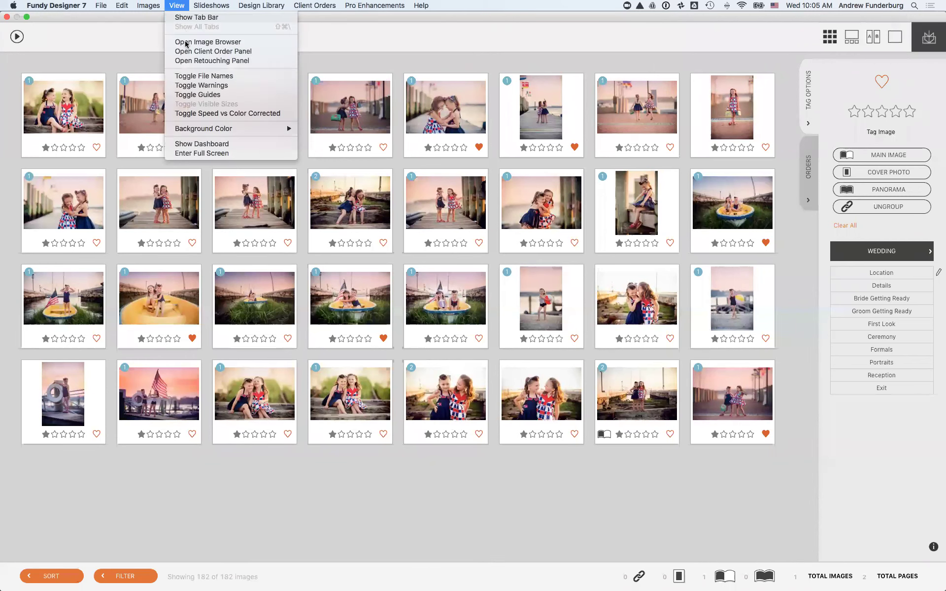
pyautogui.click(213, 115)
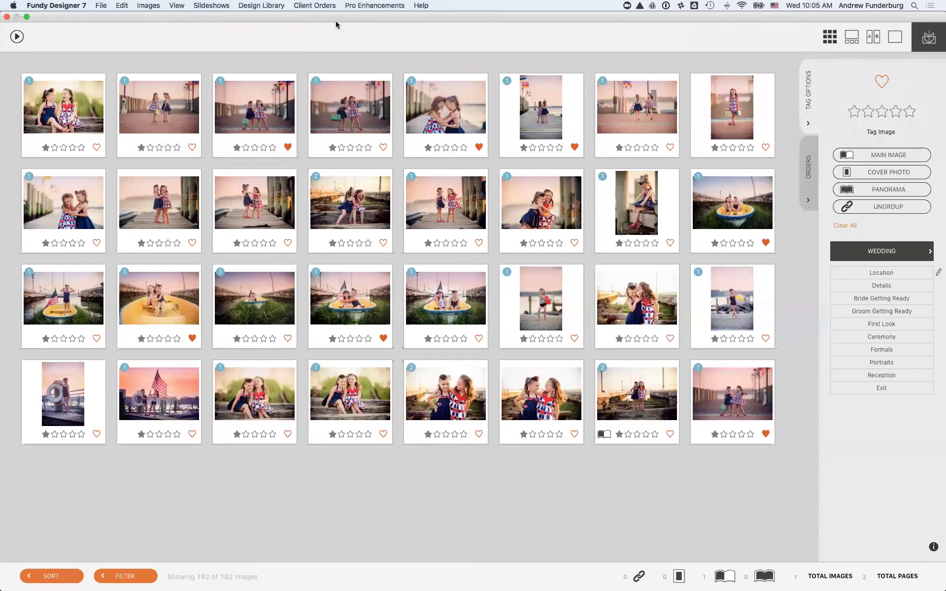
# Start creating a slideshow and include the Favorites images and the Album design in it.
pyautogui.click(321, 6)
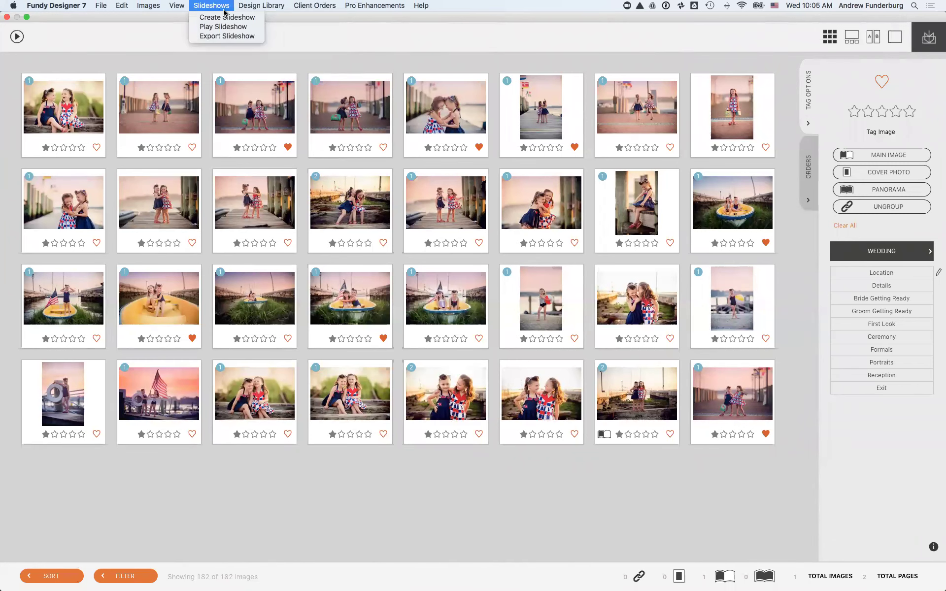
pyautogui.click(217, 18)
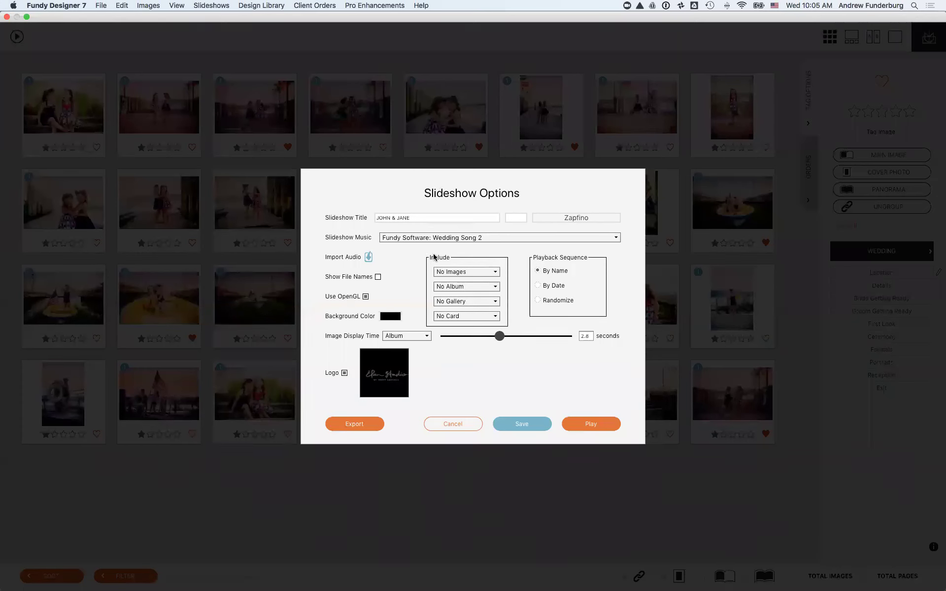
pyautogui.click(458, 272)
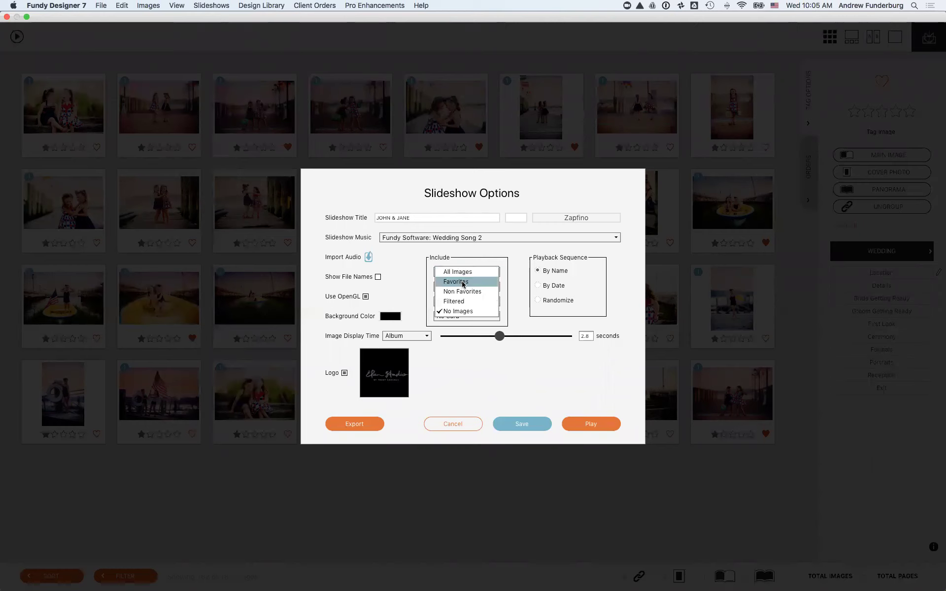
pyautogui.click(464, 284)
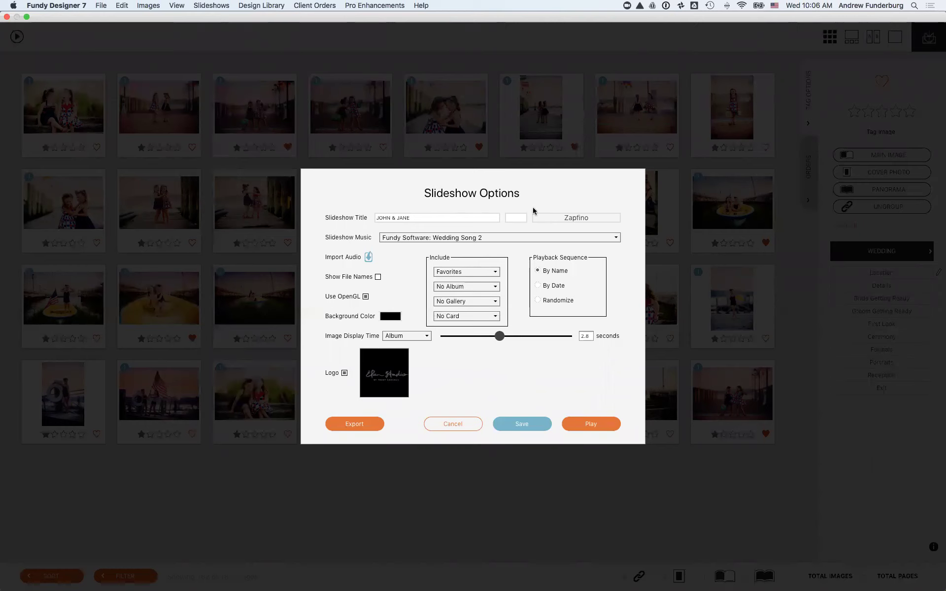
pyautogui.click(456, 288)
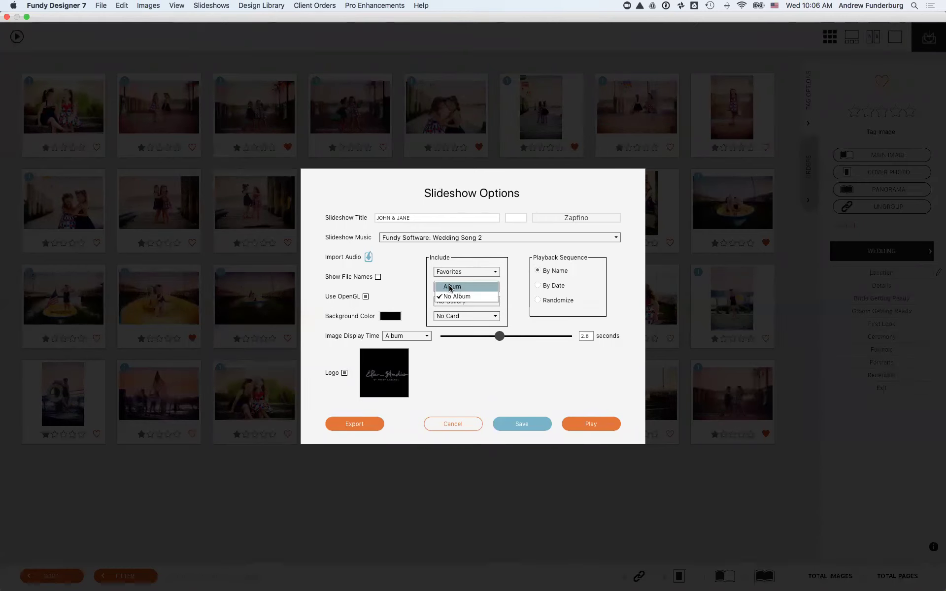
pyautogui.click(453, 286)
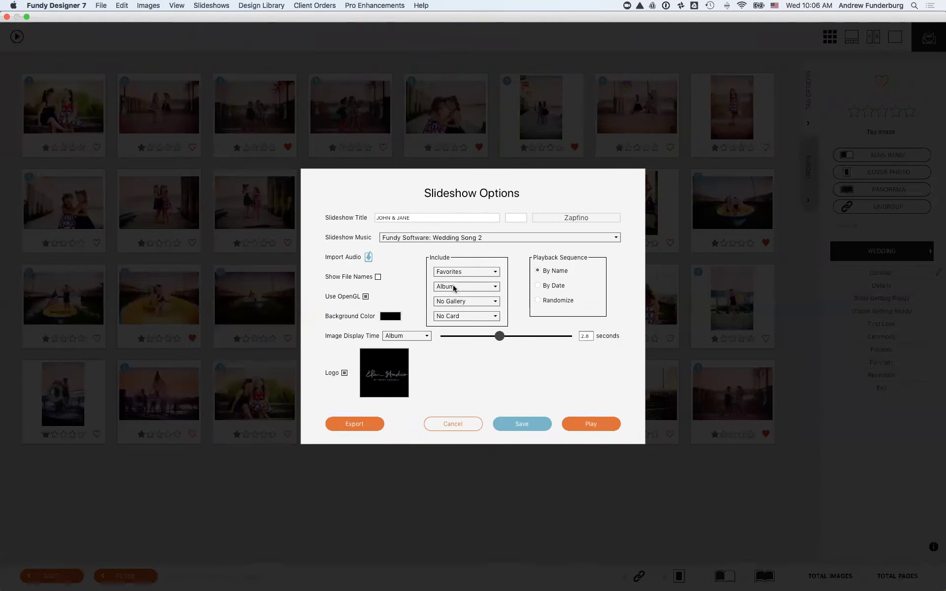
# Include the "Wall art" gallery and the "Card 1" design in the slideshow.
pyautogui.click(486, 303)
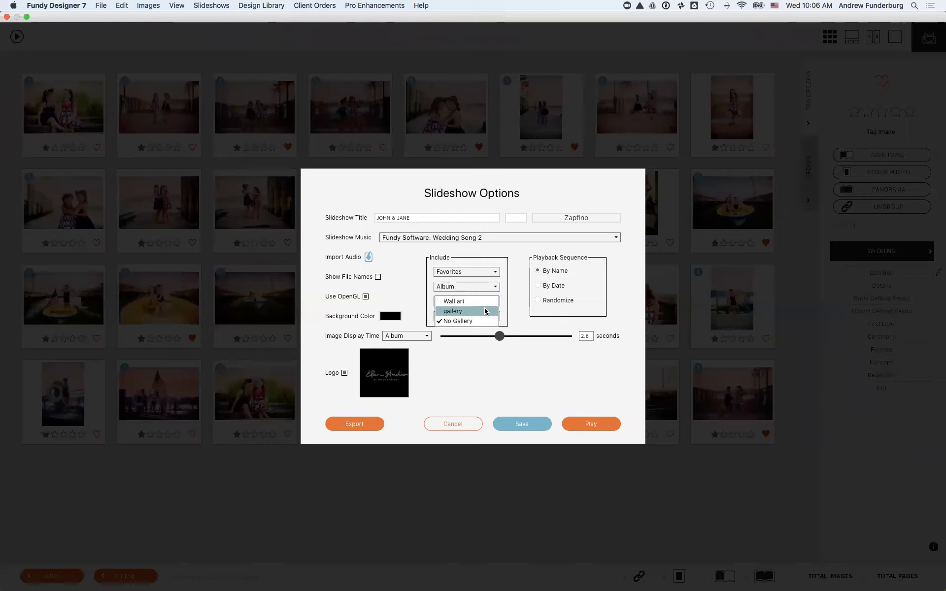
pyautogui.click(488, 311)
pyautogui.click(485, 303)
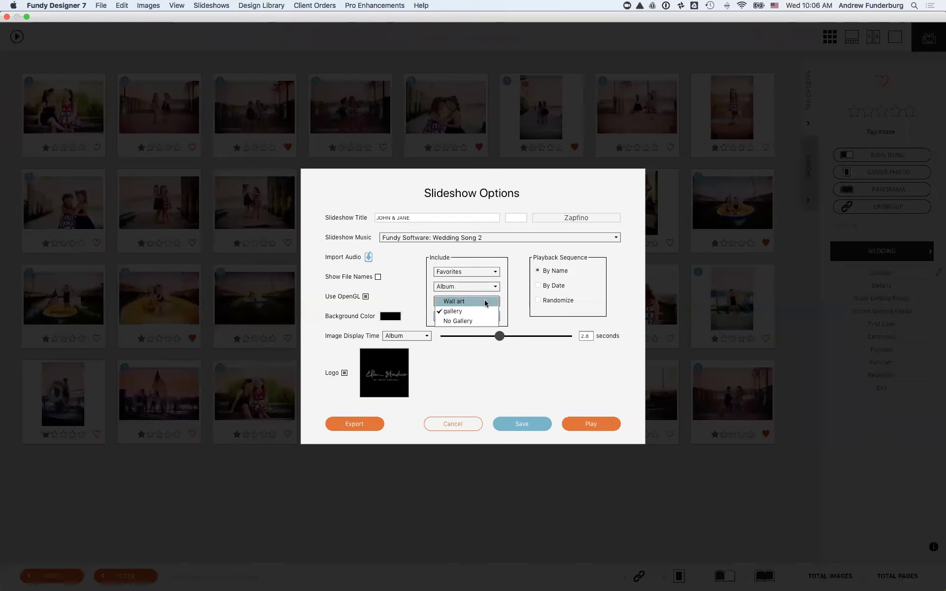
pyautogui.click(471, 304)
pyautogui.click(471, 317)
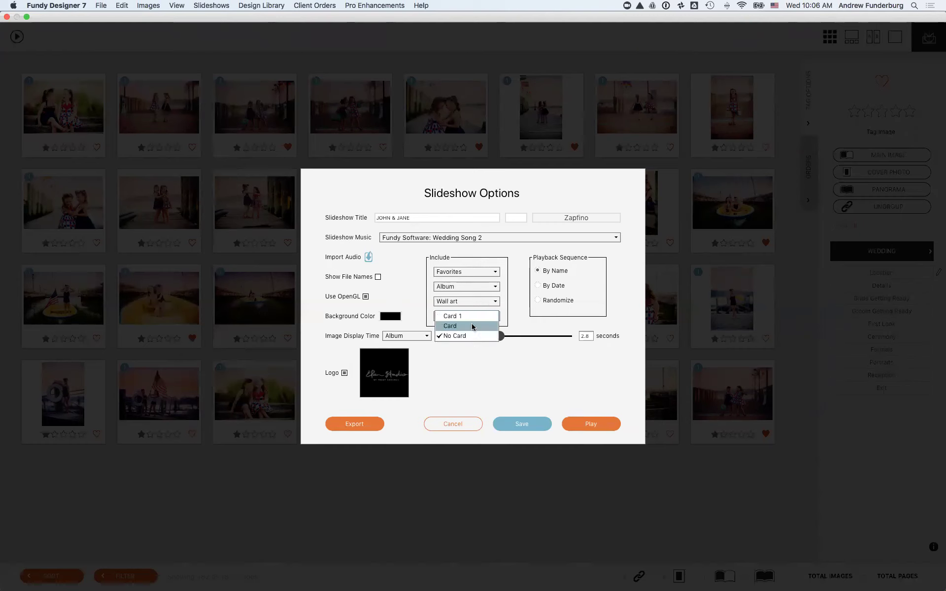
pyautogui.click(473, 316)
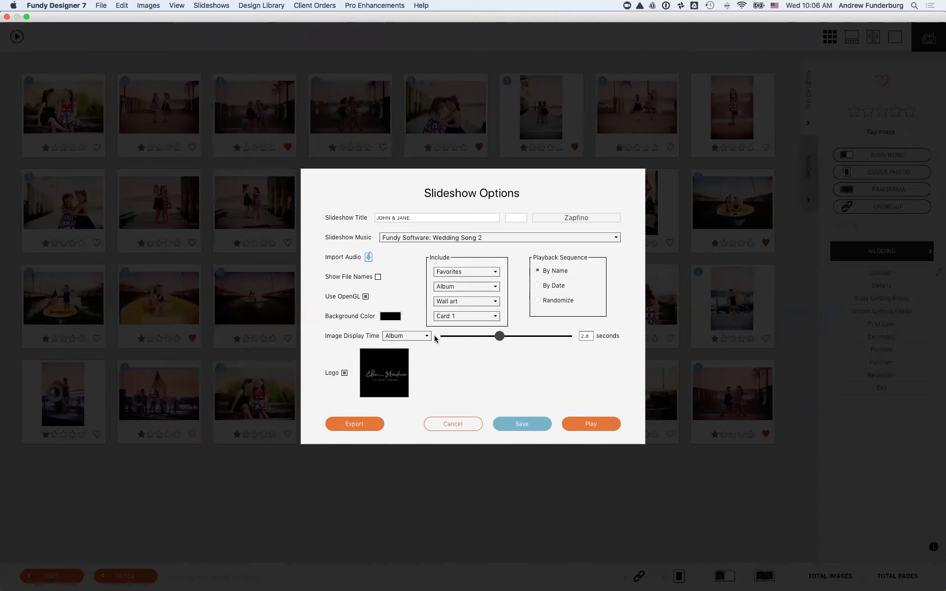
# Slightly shorten the slideshow's album display time and set the display time for Images to 1.7 seconds.
pyautogui.moveTo(504, 339); pyautogui.dragTo(490, 340)
pyautogui.click(422, 337)
pyautogui.click(420, 345)
pyautogui.moveTo(470, 339); pyautogui.dragTo(463, 339)
# Set the display time to 2.8 seconds for Gallery and 2.5 seconds for Card, and save the slideshow options.
pyautogui.click(408, 340)
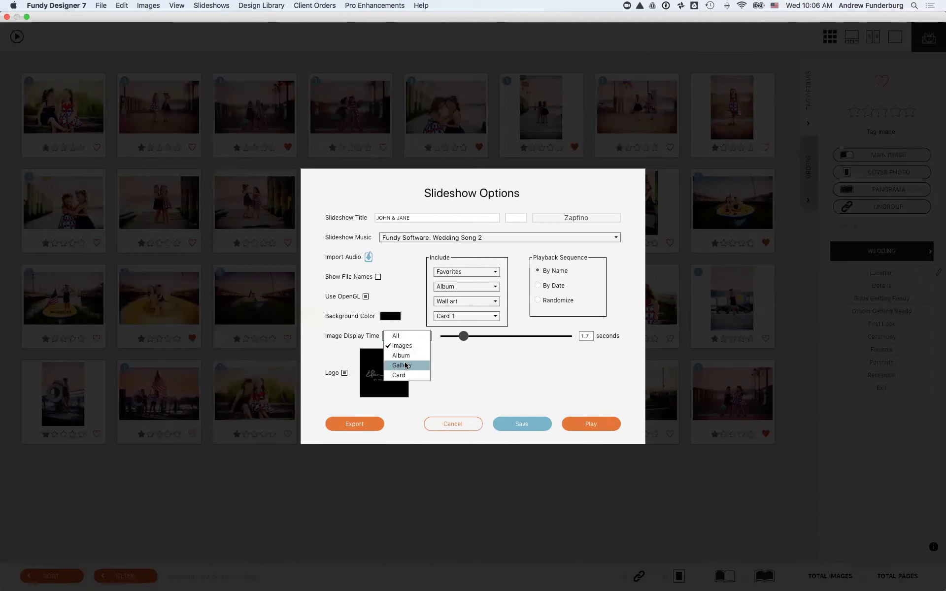
pyautogui.click(402, 365)
pyautogui.moveTo(495, 339)
pyautogui.mouseDown()
pyautogui.moveTo(508, 340)
pyautogui.moveTo(501, 340)
pyautogui.mouseUp()
pyautogui.click(427, 336)
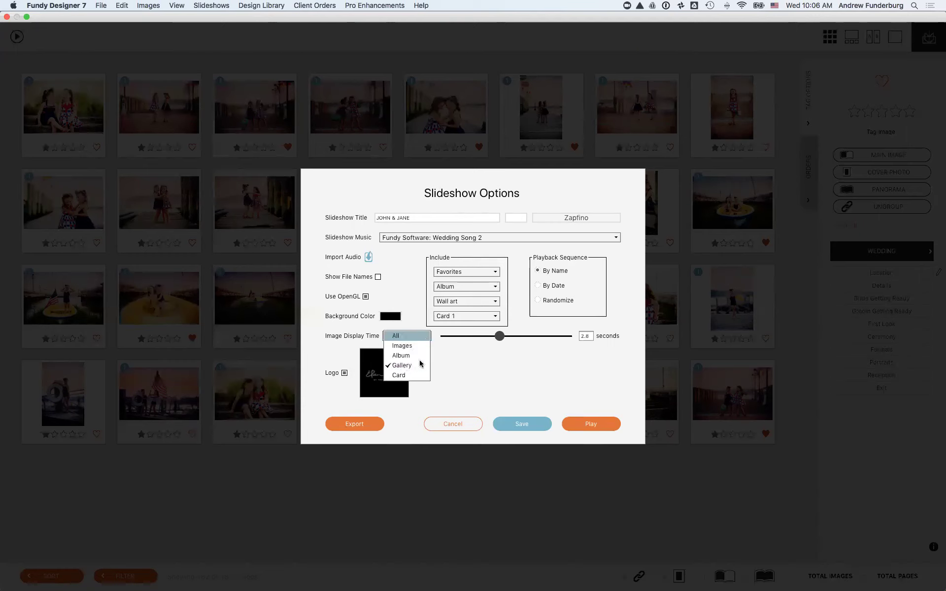
pyautogui.click(417, 377)
pyautogui.moveTo(527, 340); pyautogui.dragTo(490, 341)
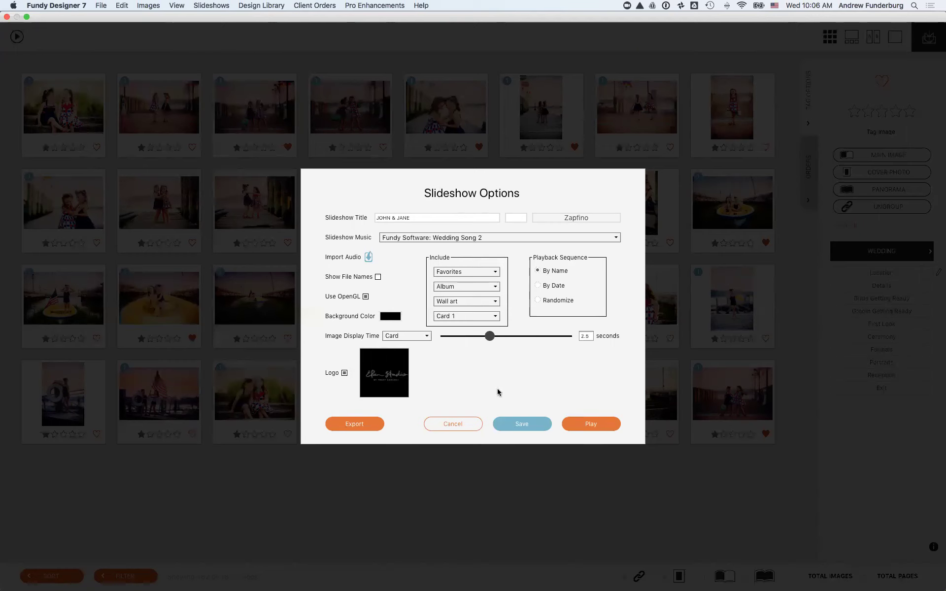
pyautogui.click(512, 423)
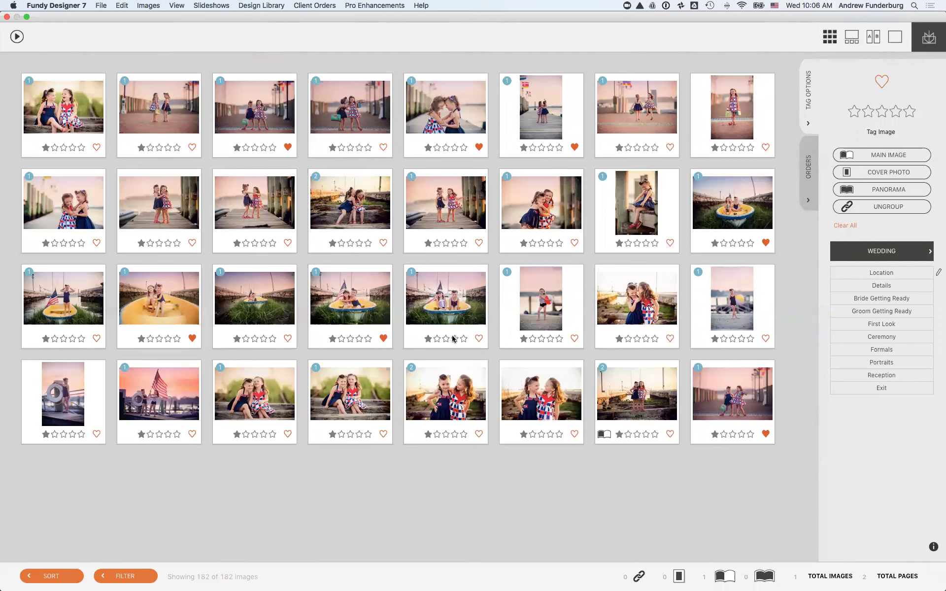
# Collapse the tag options and show the picture of one girl kissing the other enlarged in single-image view with the filmstrip hidden.
pyautogui.click(809, 90)
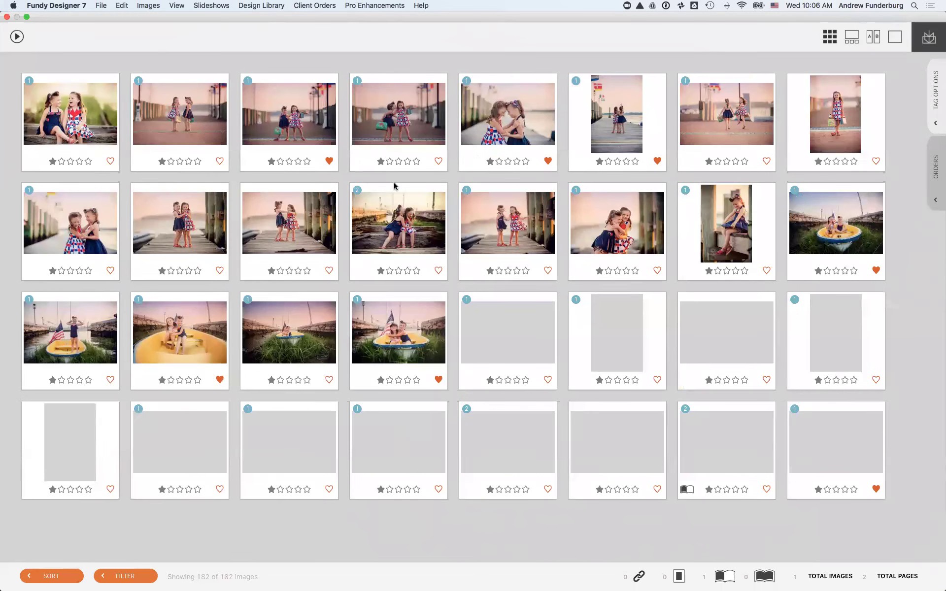
pyautogui.press('e')
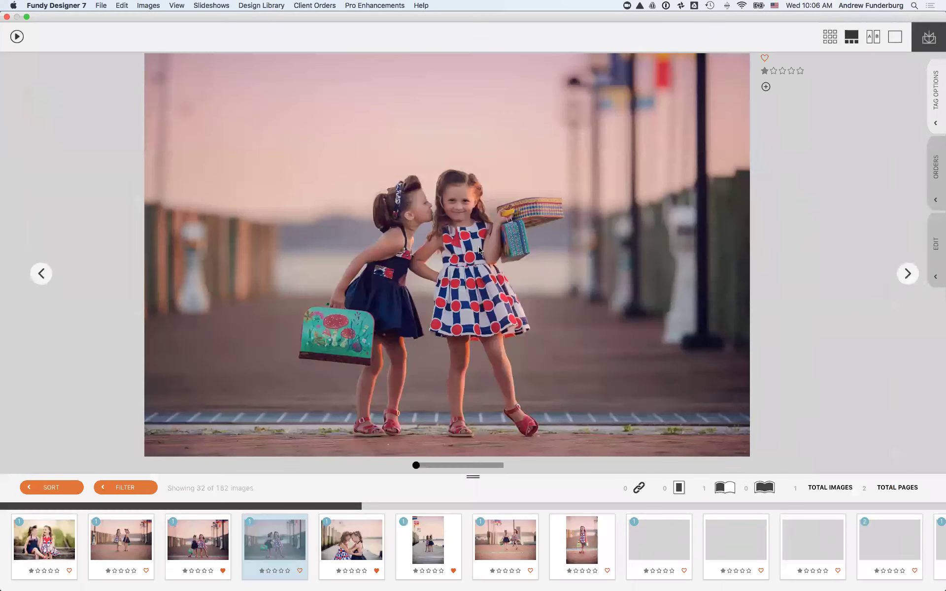
pyautogui.click(473, 477)
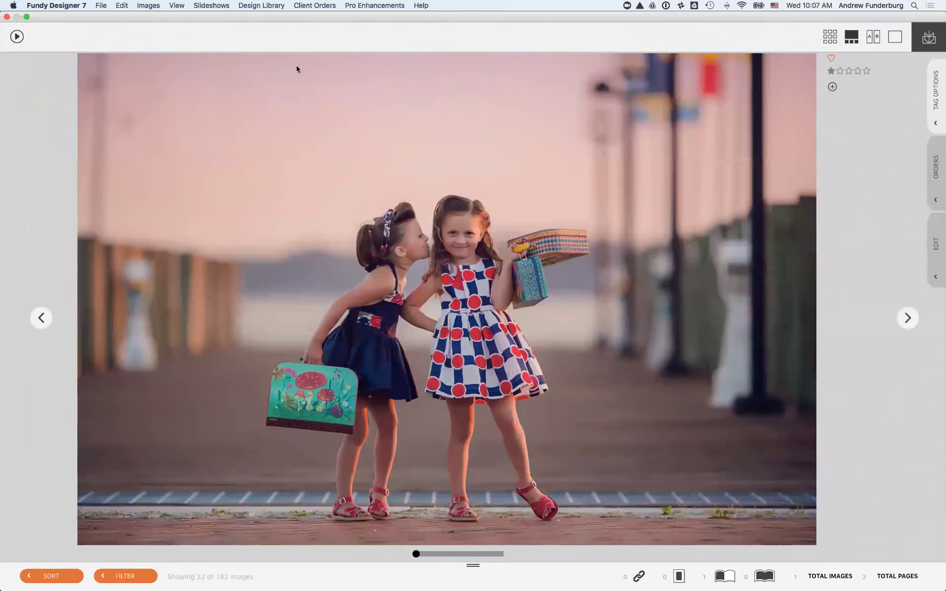
pyautogui.click(223, 5)
pyautogui.click(225, 36)
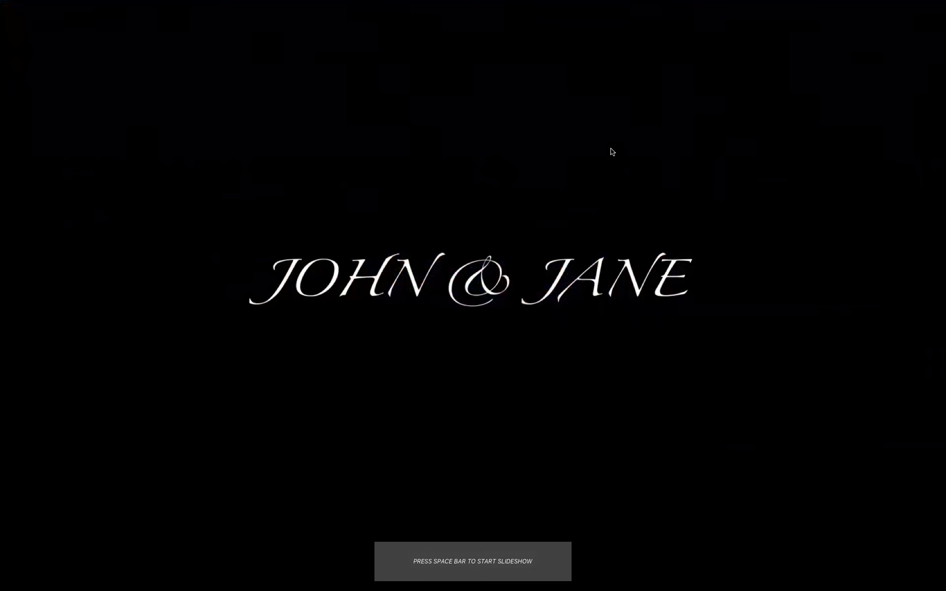
pyautogui.press('Escape')
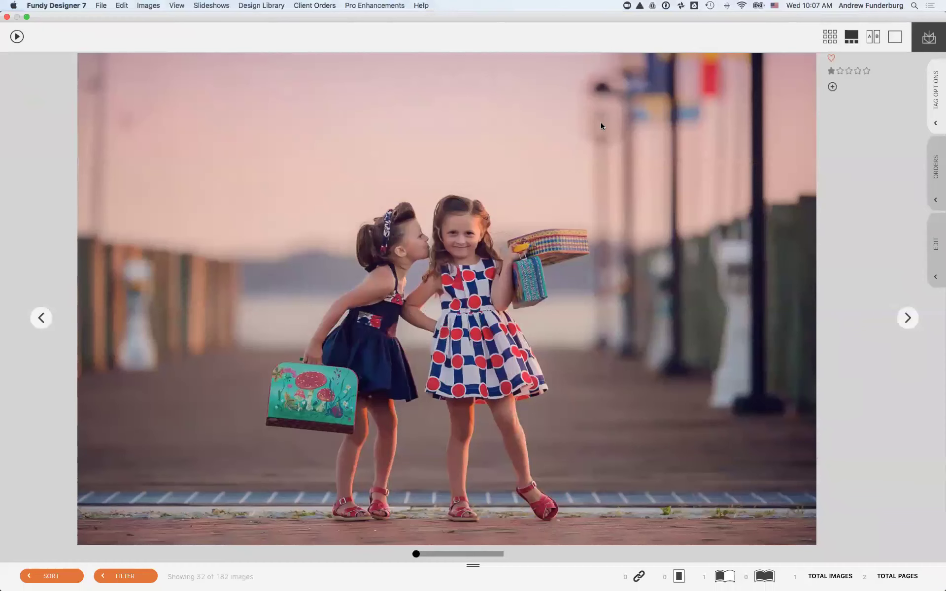
# Play the created slideshow from its title screen.
pyautogui.click(226, 6)
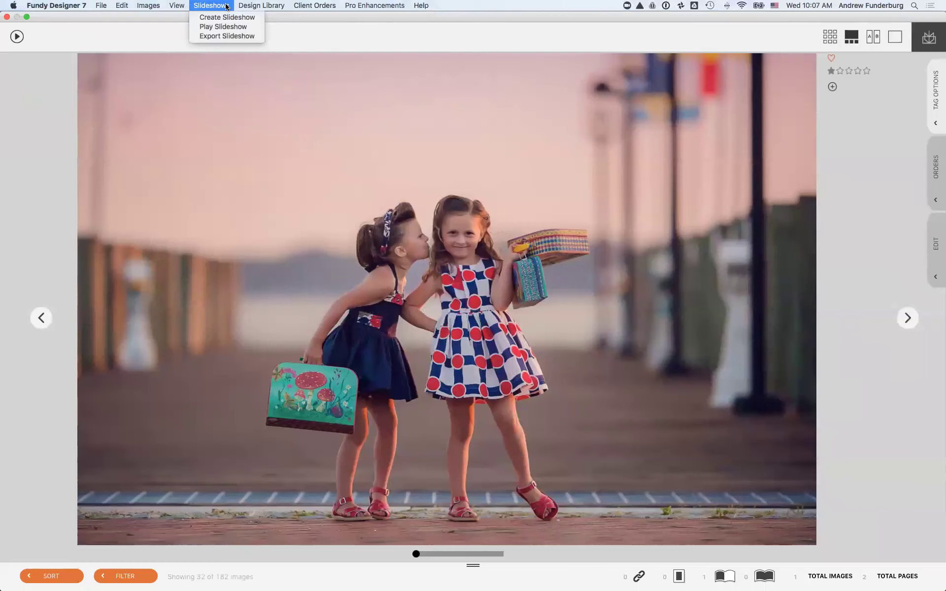
pyautogui.click(230, 26)
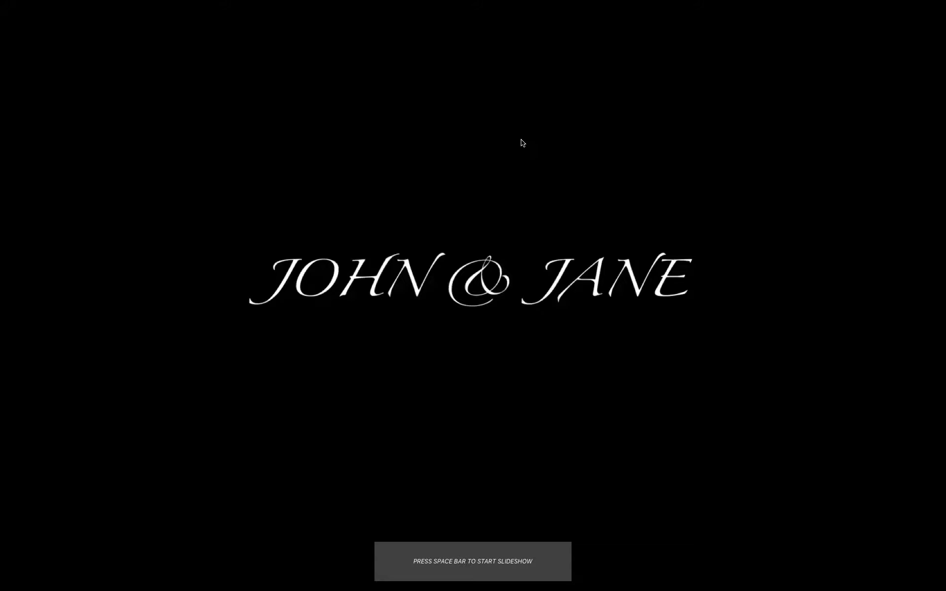
pyautogui.press('space')
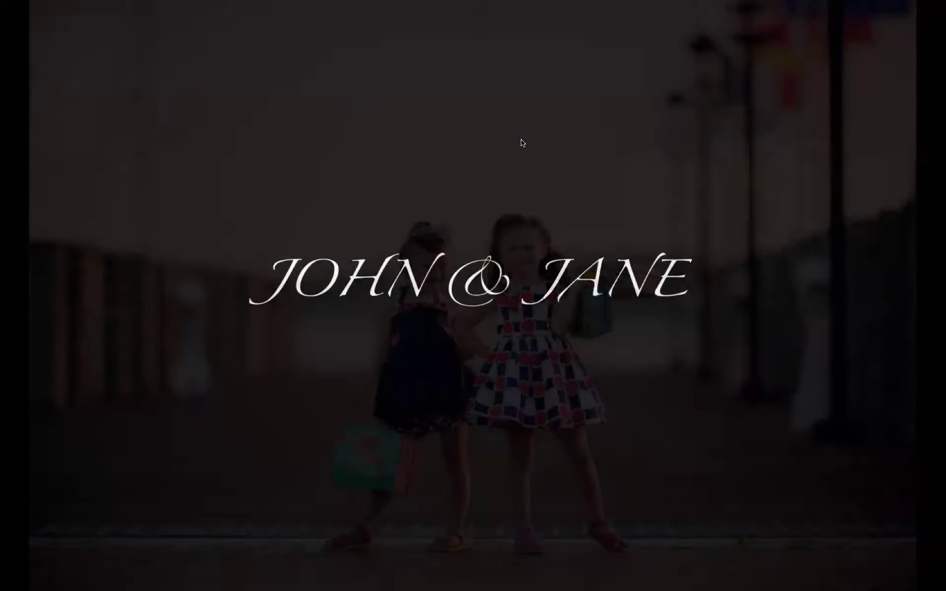
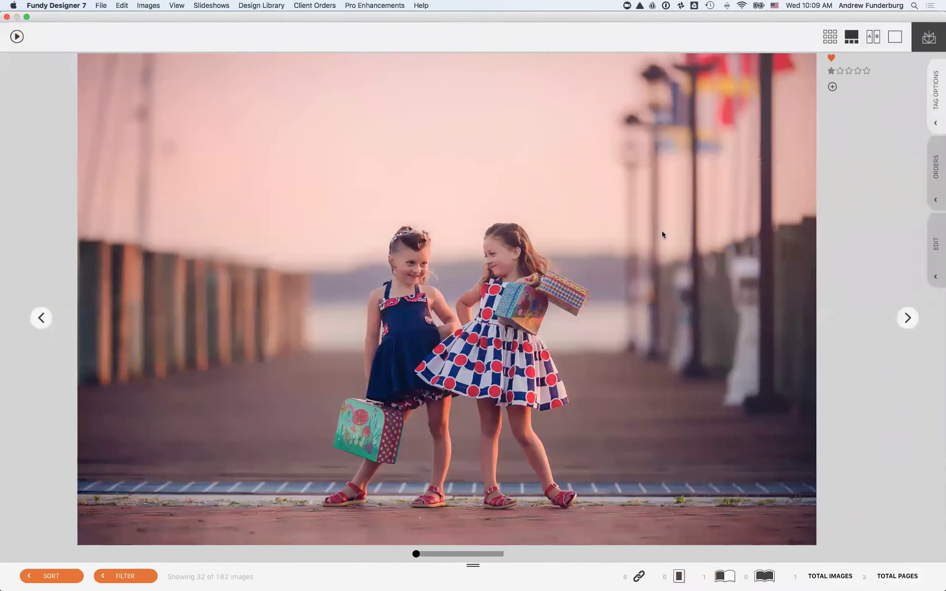
# Browse back and forth through the enlarged images and stop at the portrait of the girls pointing up on the pier.
pyautogui.press('Right')
pyautogui.press('Right')
pyautogui.press('Right')
pyautogui.press('Right')
pyautogui.press('Right')
pyautogui.press('Right')
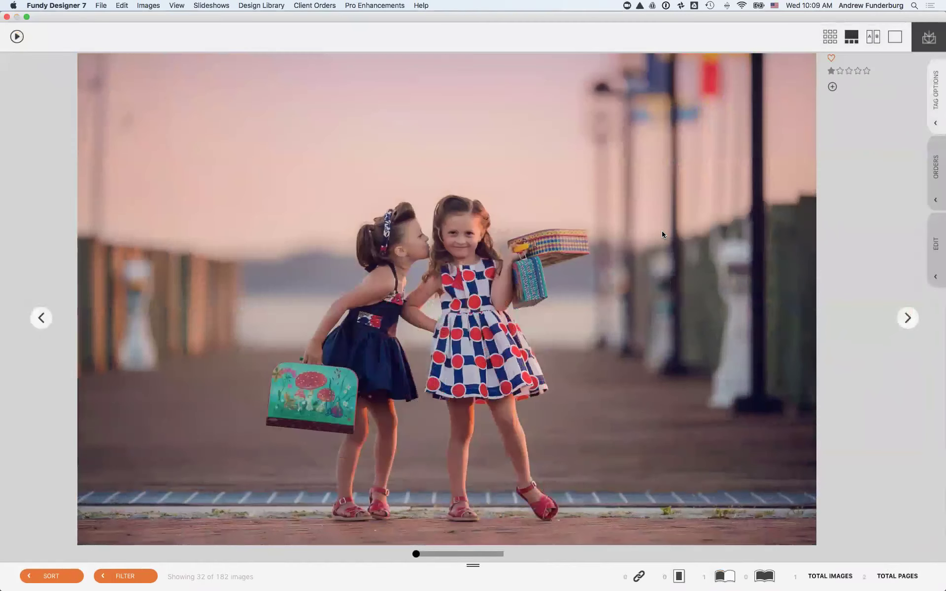
pyautogui.press('Left')
pyautogui.press('Left')
pyautogui.press('Left')
pyautogui.press('Right')
pyautogui.press('Right')
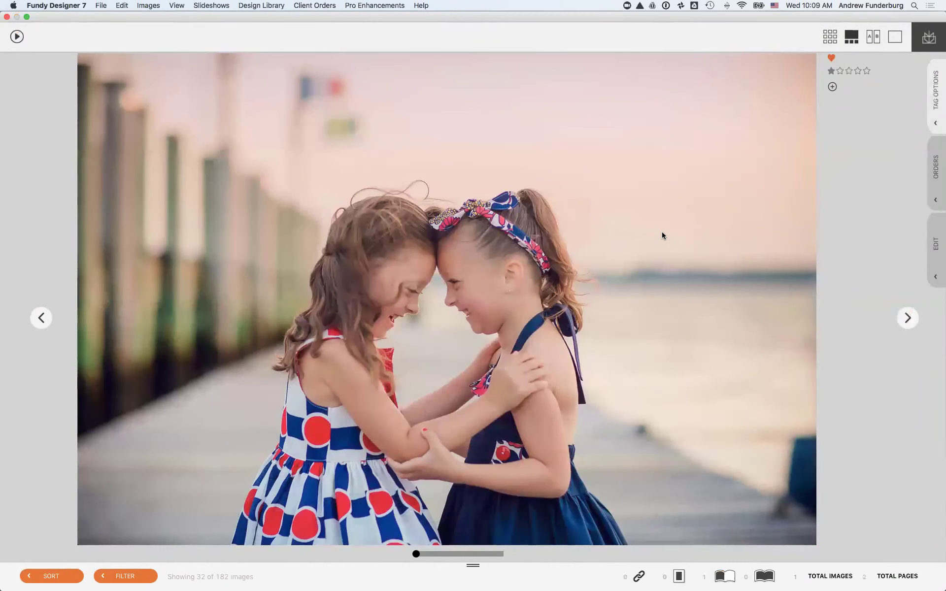
pyautogui.press('Right')
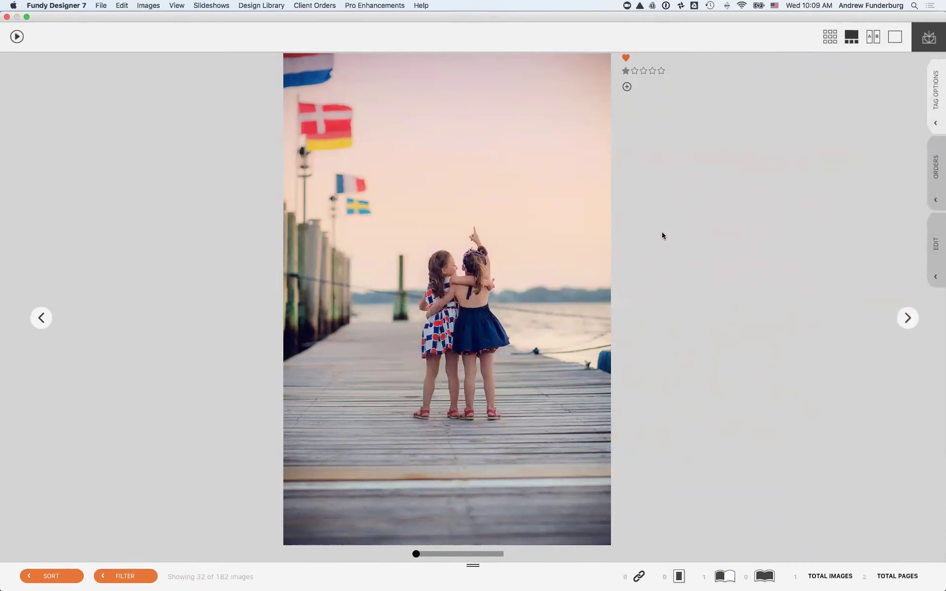
# Try star ratings of 5, 1, 2 and 4 on the pier portrait and leave its rating cleared.
pyautogui.press('5')
pyautogui.press('0')
pyautogui.press('1')
pyautogui.press('2')
pyautogui.press('4')
pyautogui.press('0')
# Show the grid and single-image views, and compare the girl-with-bags portrait with the adjacent two-girls picture in A/B view.
pyautogui.click(830, 37)
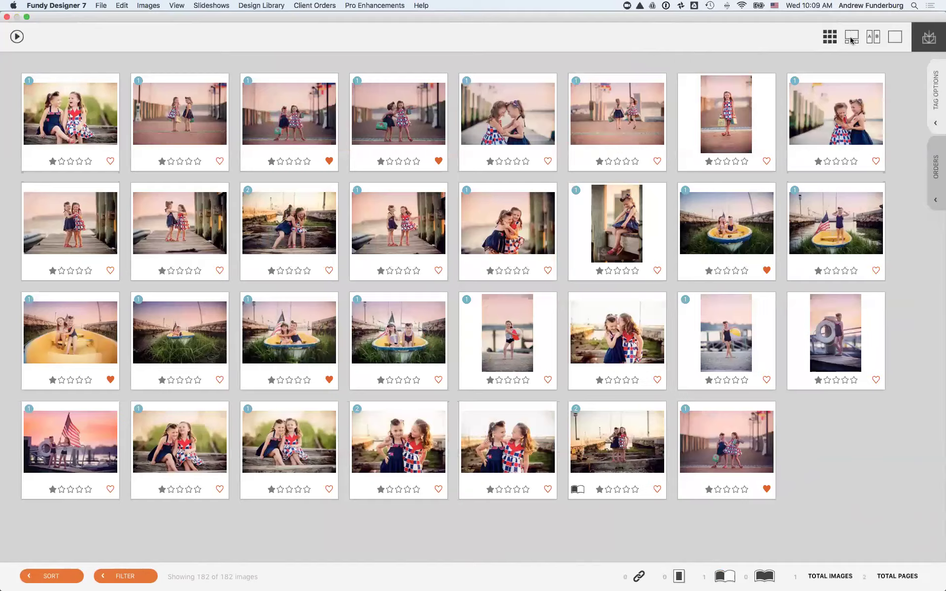
pyautogui.click(852, 39)
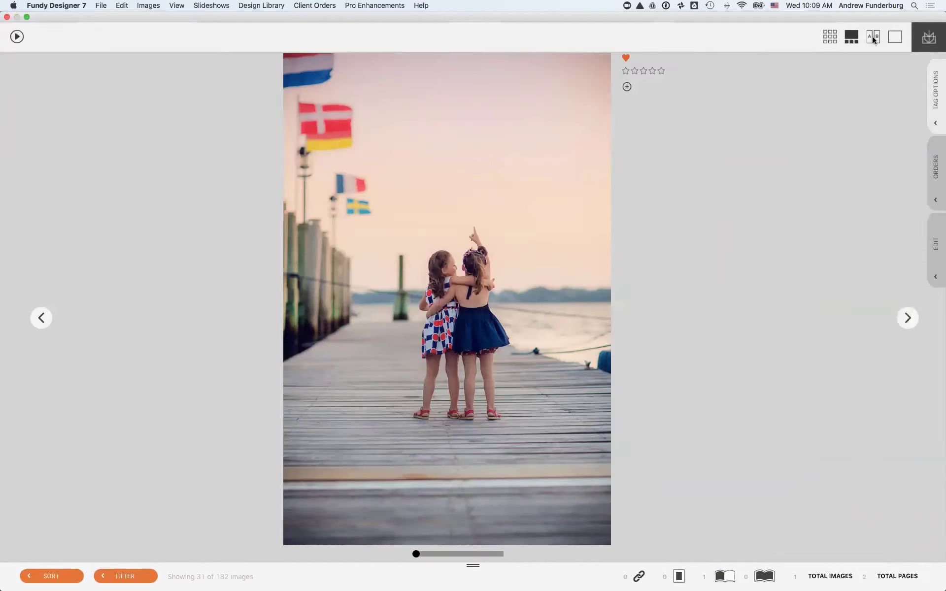
pyautogui.click(873, 38)
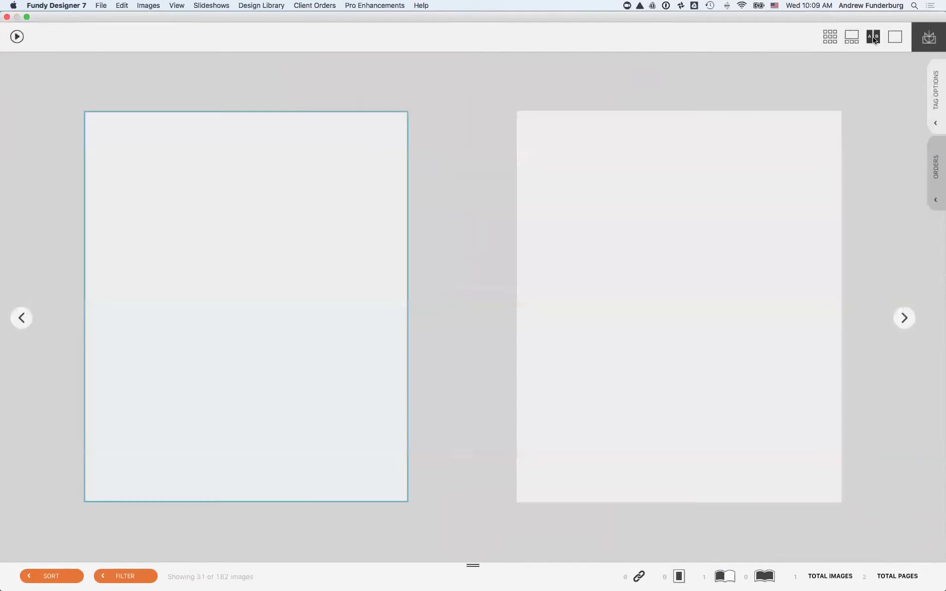
pyautogui.click(474, 566)
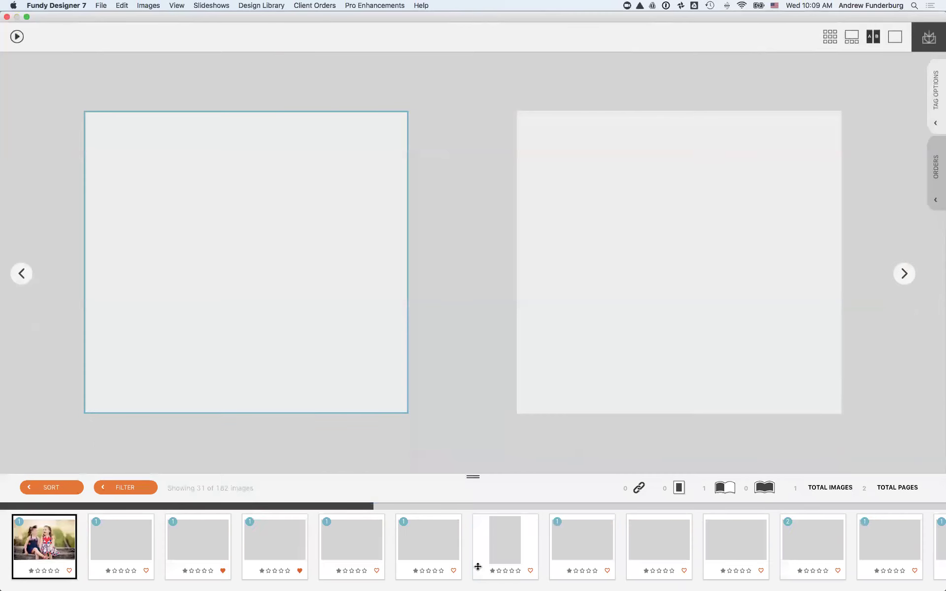
pyautogui.click(478, 567)
pyautogui.keyDown('super'); pyautogui.click(588, 547); pyautogui.keyUp('super')
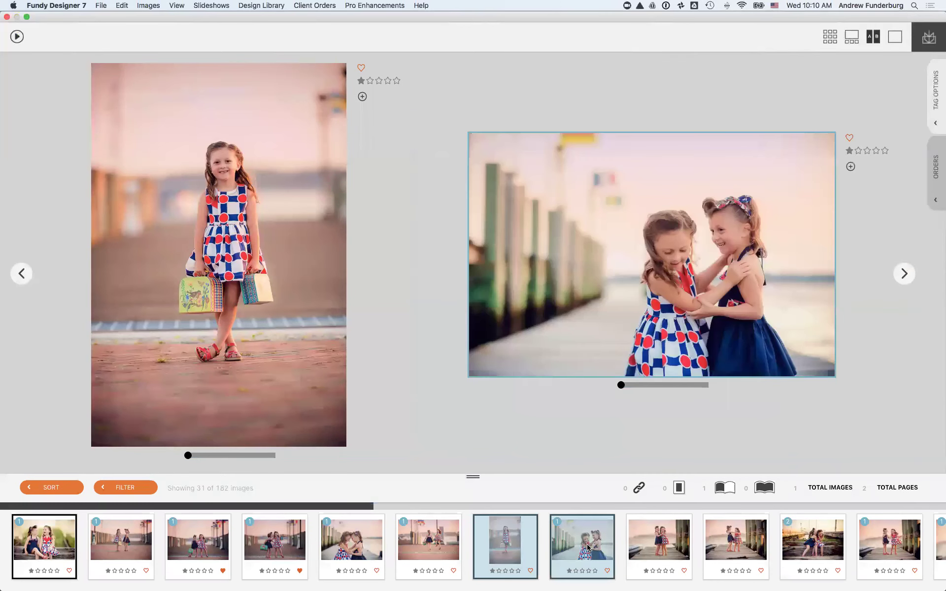
# Replace the girl-with-bags portrait in the comparison with the picture of the girls touching foreheads, and make the other compared image active.
pyautogui.click(247, 342)
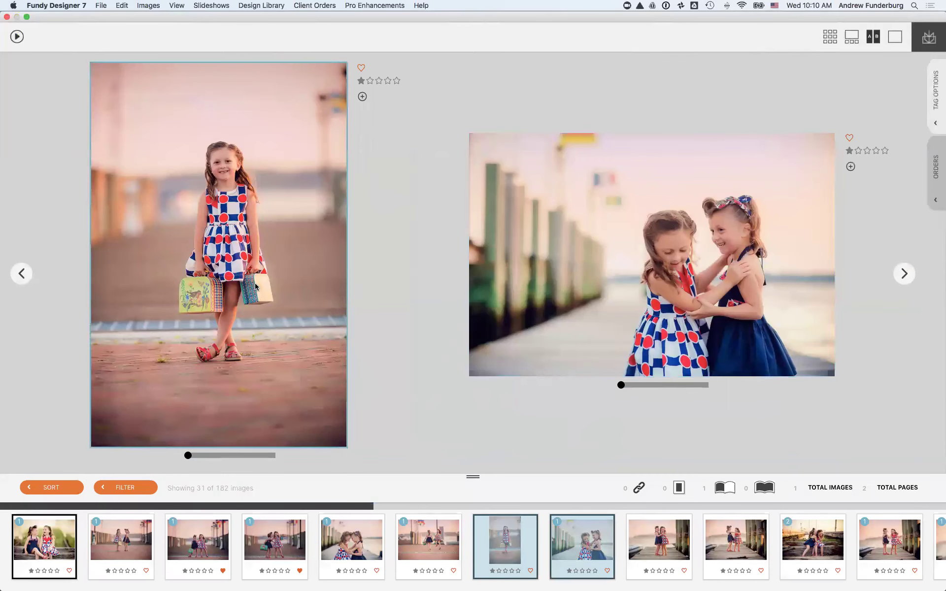
pyautogui.click(352, 548)
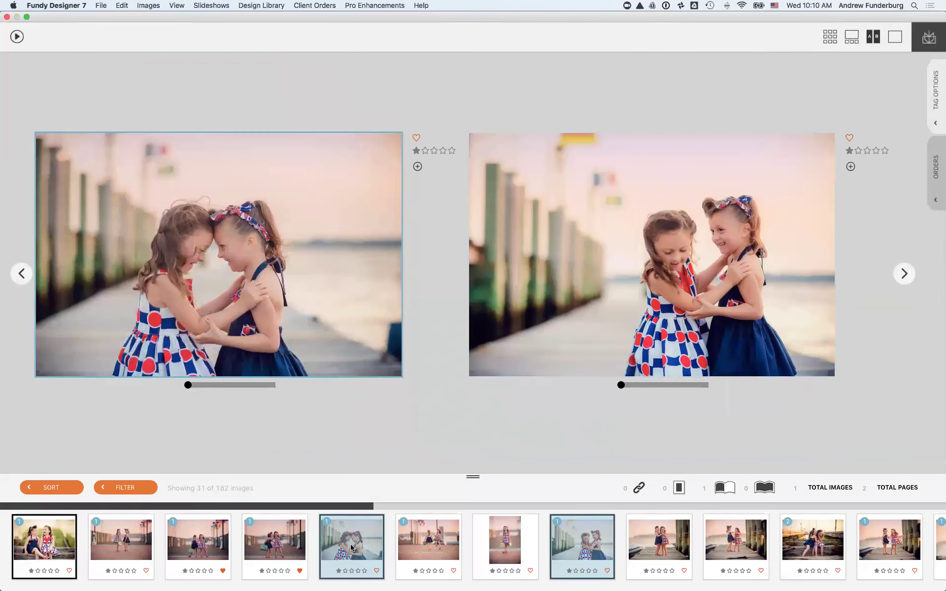
pyautogui.click(582, 375)
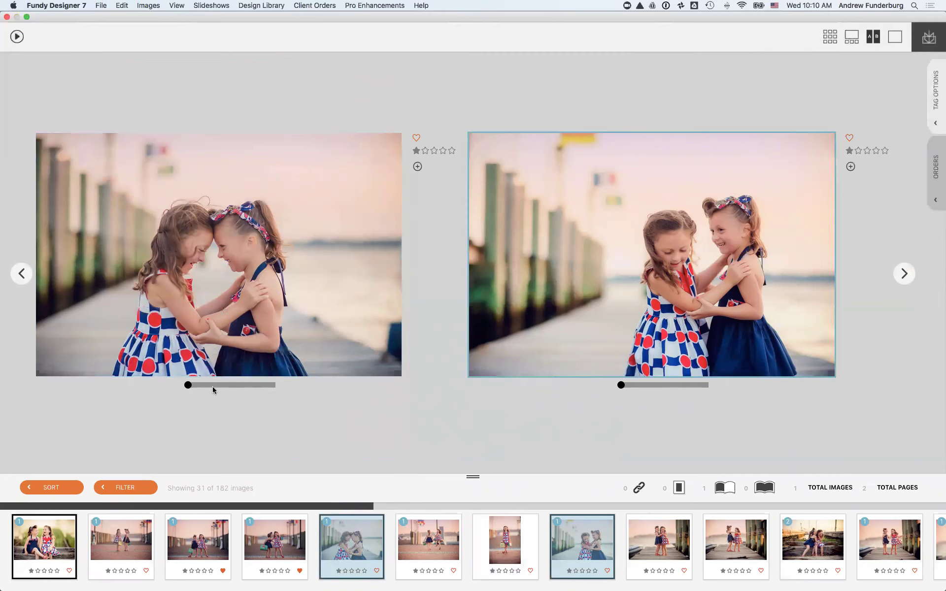
# Try the zoom, favorite and star controls on the foreheads-together picture in the comparison and leave it without a star rating.
pyautogui.moveTo(190, 385)
pyautogui.mouseDown()
pyautogui.moveTo(268, 393)
pyautogui.moveTo(182, 389)
pyautogui.mouseUp()
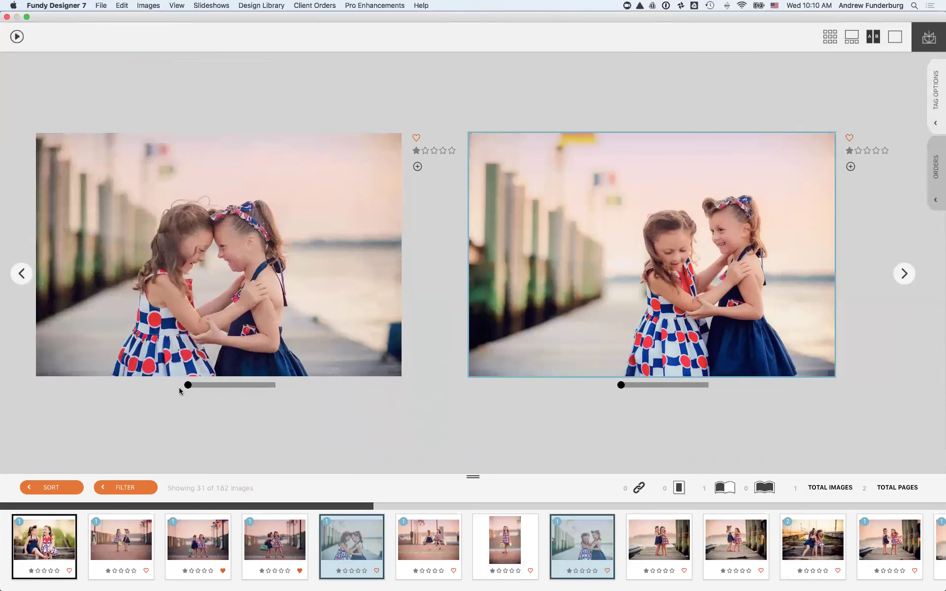
pyautogui.click(417, 138)
pyautogui.click(442, 152)
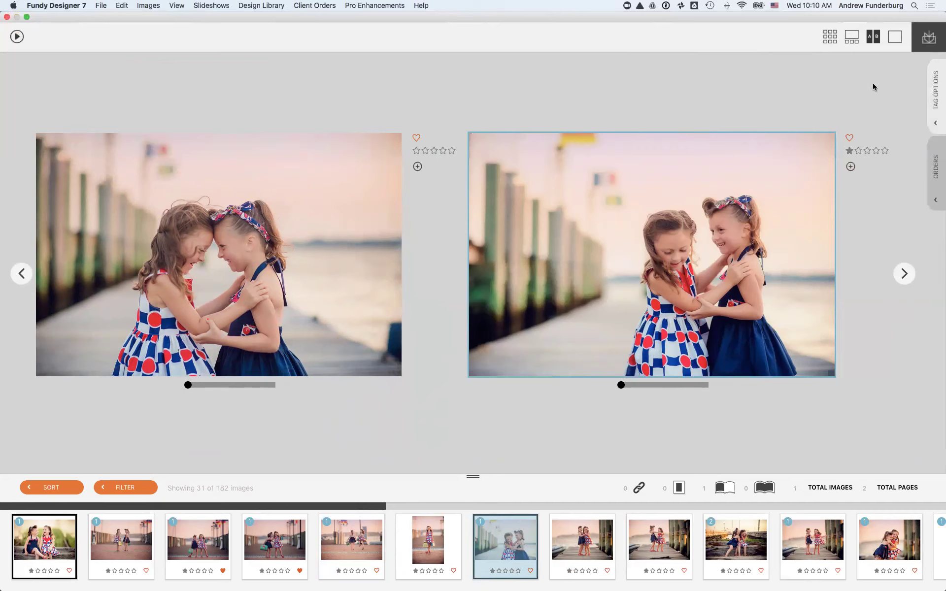
# Show the album design in the full-page view and page forward to the spread with two yellow boat pictures side by side.
pyautogui.click(896, 37)
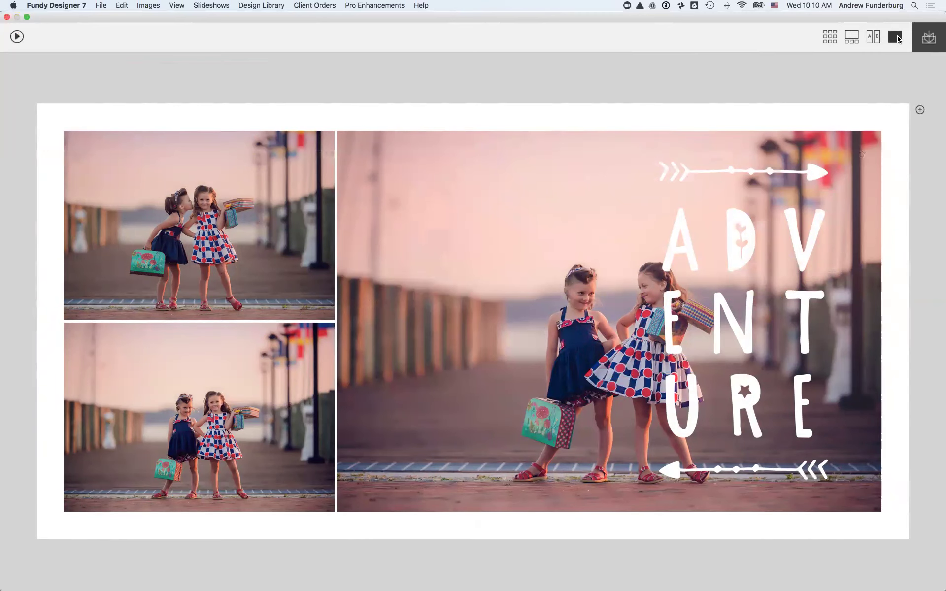
pyautogui.press('Right')
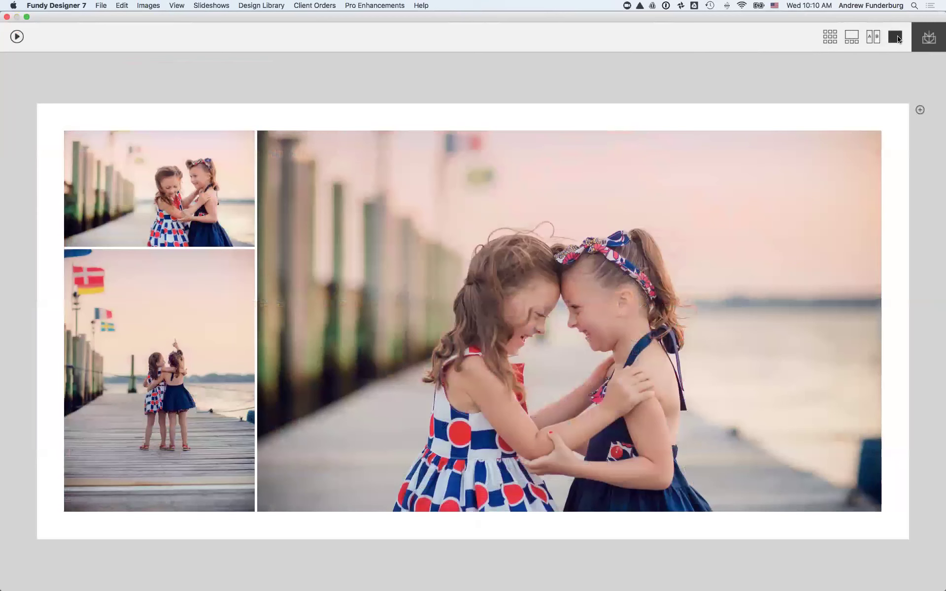
pyautogui.press('Right')
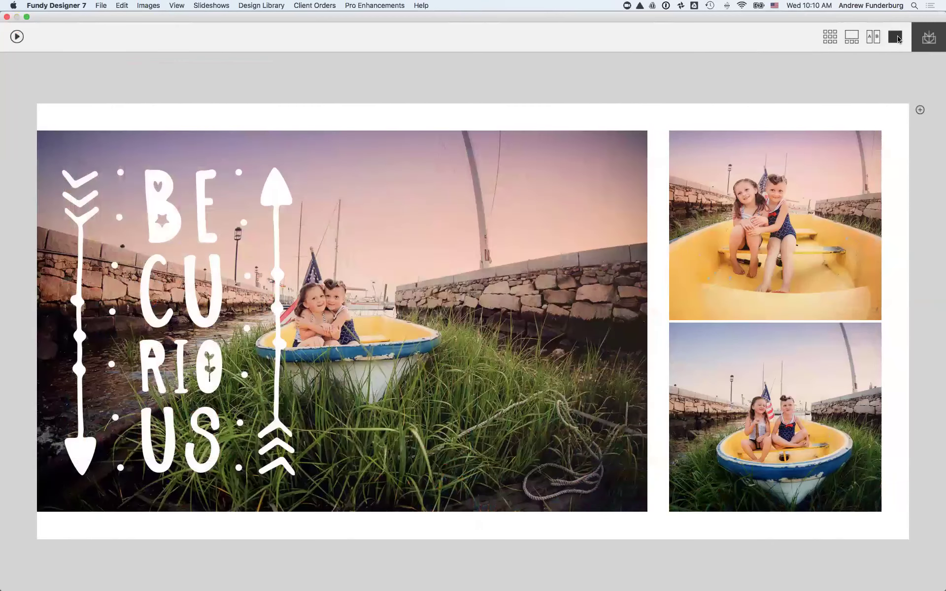
pyautogui.press('Right')
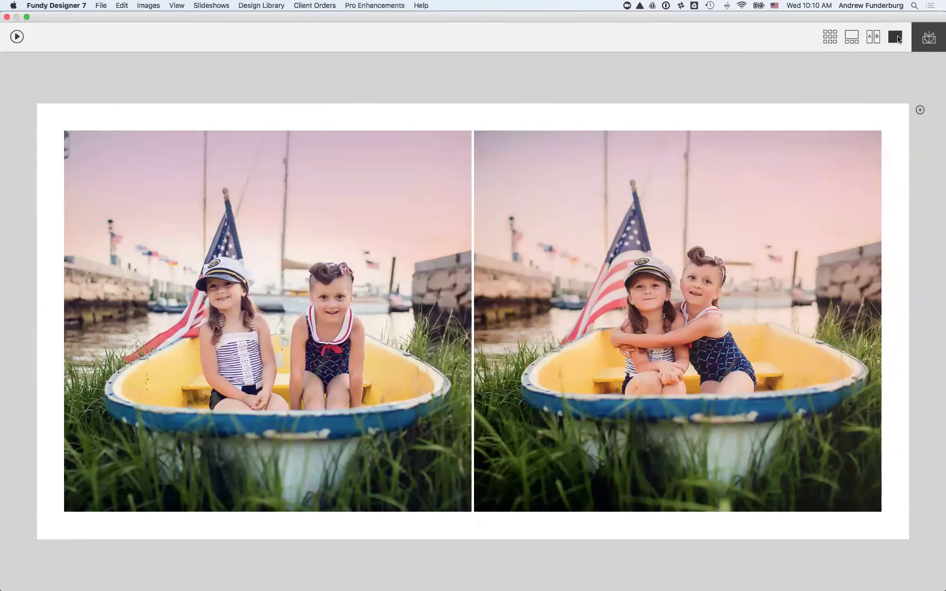
# Cycle twice through the grid, single-image, A/B comparison and full-page views, ending on the full-page album spread.
pyautogui.click(820, 40)
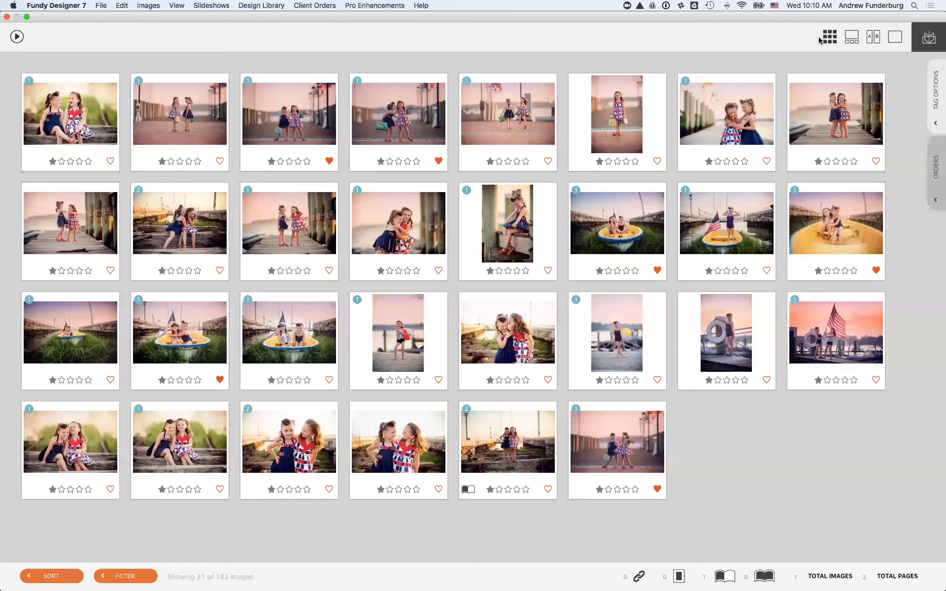
pyautogui.press('e')
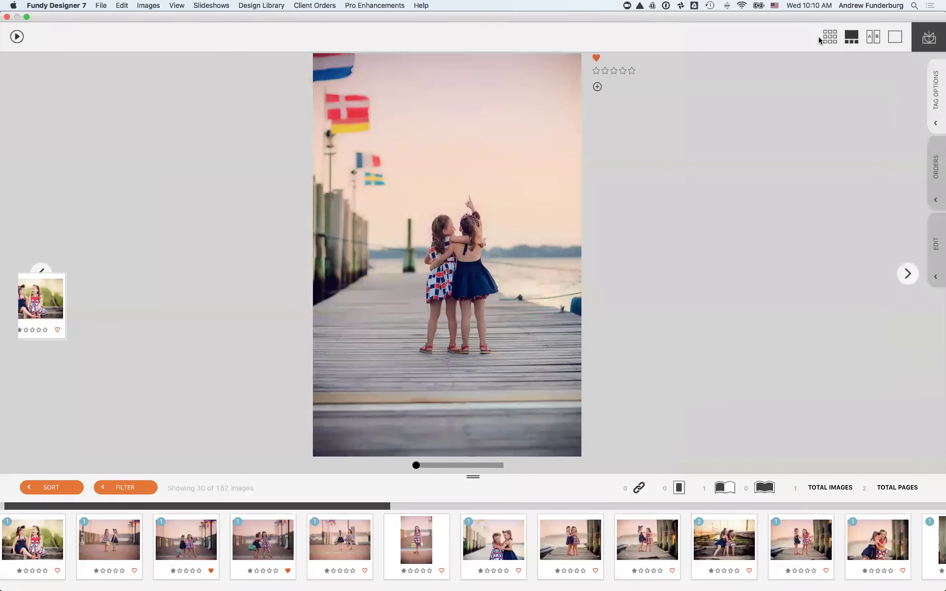
pyautogui.press('c')
pyautogui.press('f')
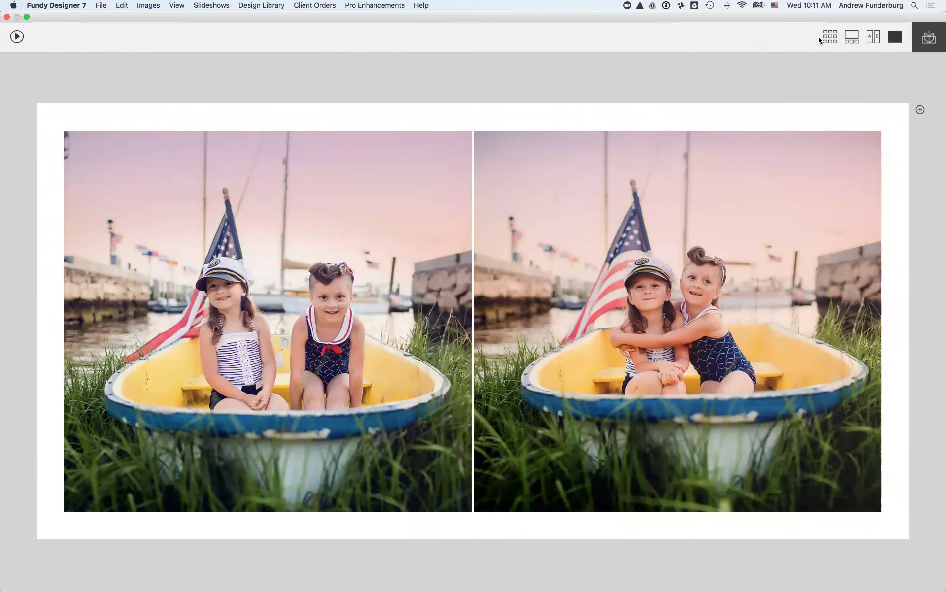
pyautogui.press('g')
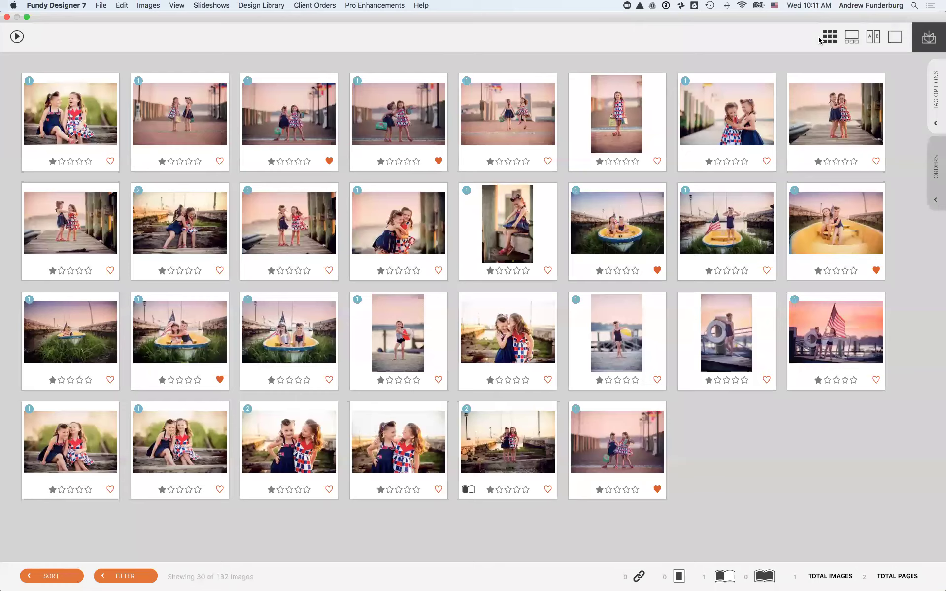
pyautogui.press('e')
pyautogui.press('c')
pyautogui.press('f')
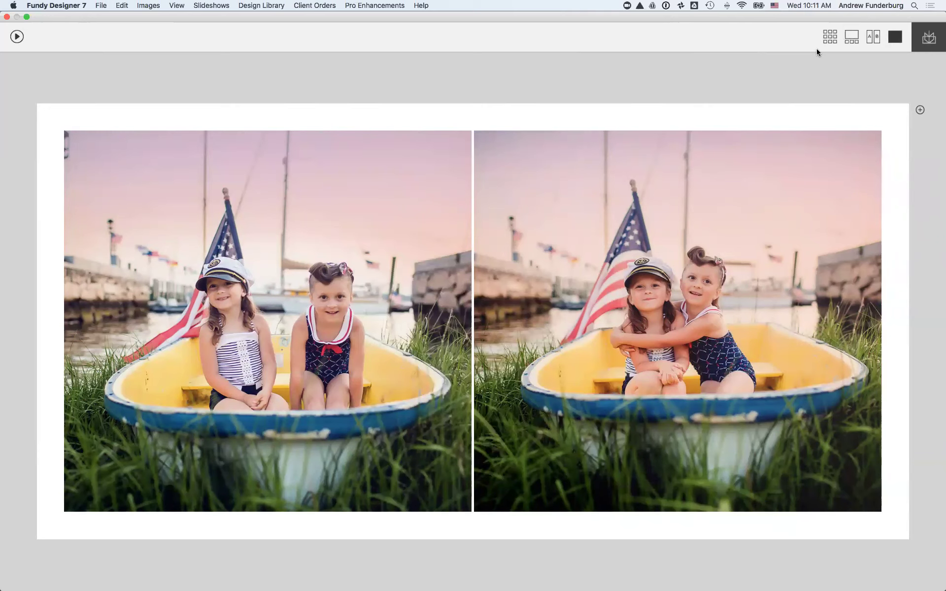
# Return to the single-image view and add favorites to the one-star filter for the filmstrip images.
pyautogui.click(848, 40)
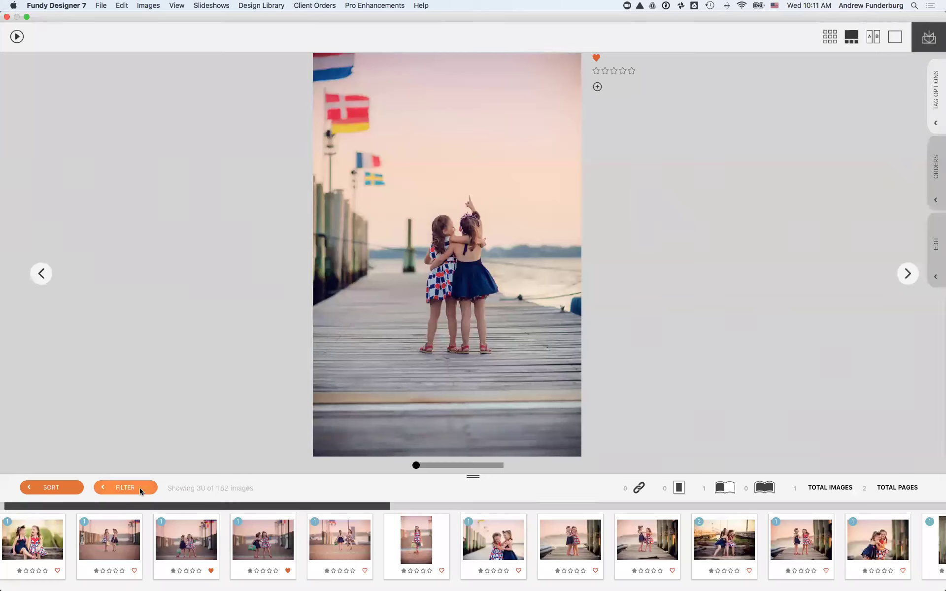
pyautogui.click(108, 489)
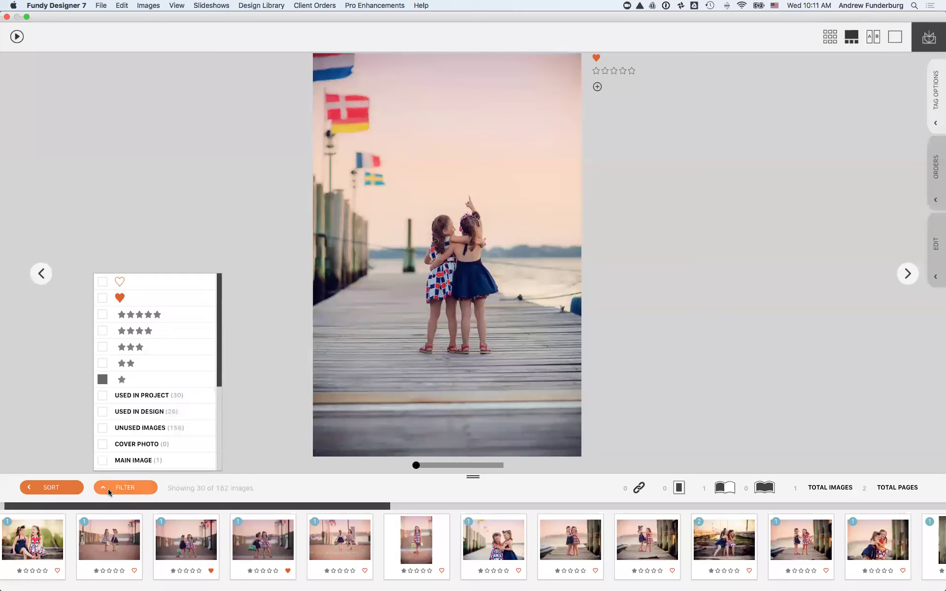
pyautogui.click(103, 298)
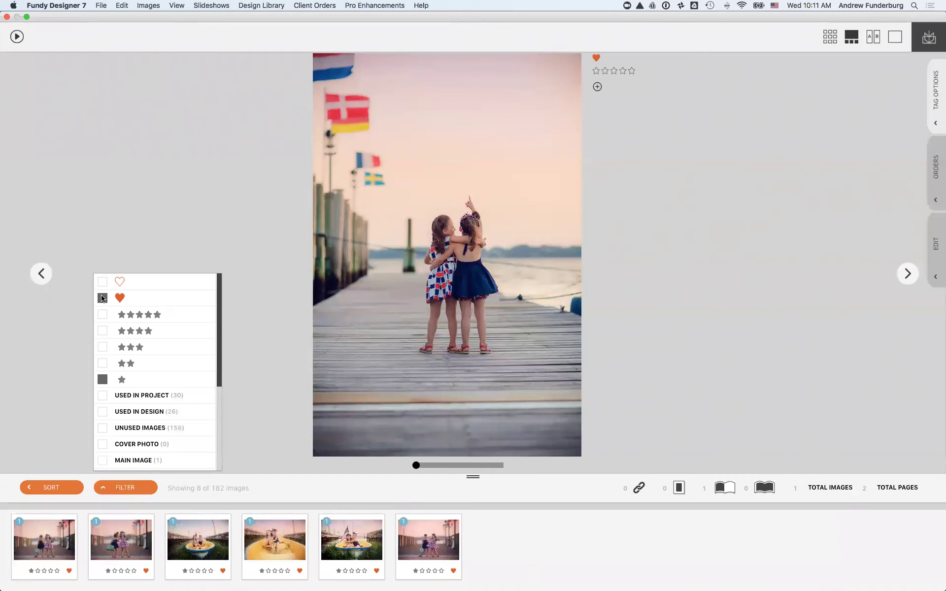
pyautogui.click(297, 493)
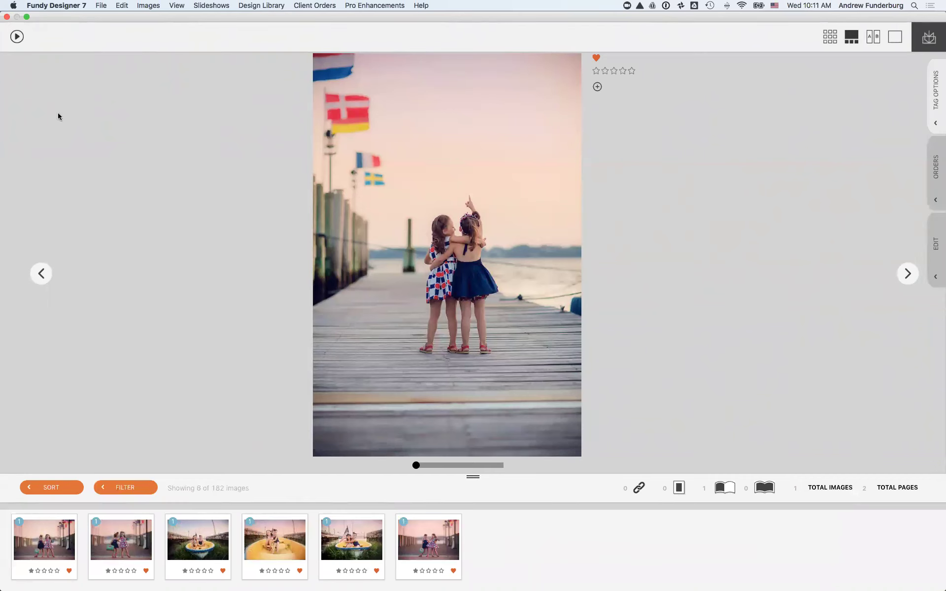
# Close the viewing window, collapse the album design window's header, and reopen the viewing window over it.
pyautogui.click(7, 18)
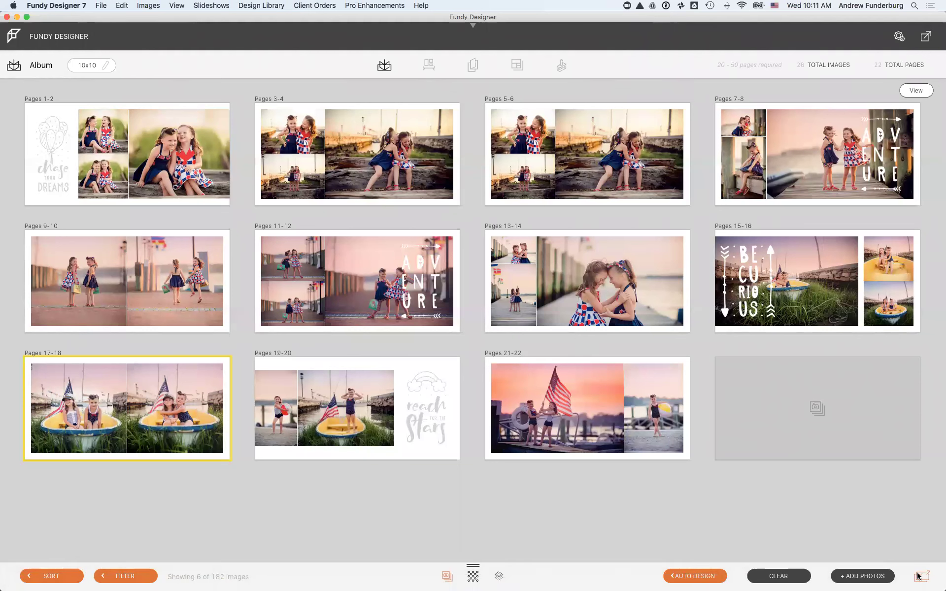
pyautogui.click(473, 24)
pyautogui.moveTo(365, 16)
pyautogui.mouseDown()
pyautogui.moveTo(417, 82)
pyautogui.moveTo(416, 62)
pyautogui.moveTo(362, 6)
pyautogui.mouseUp()
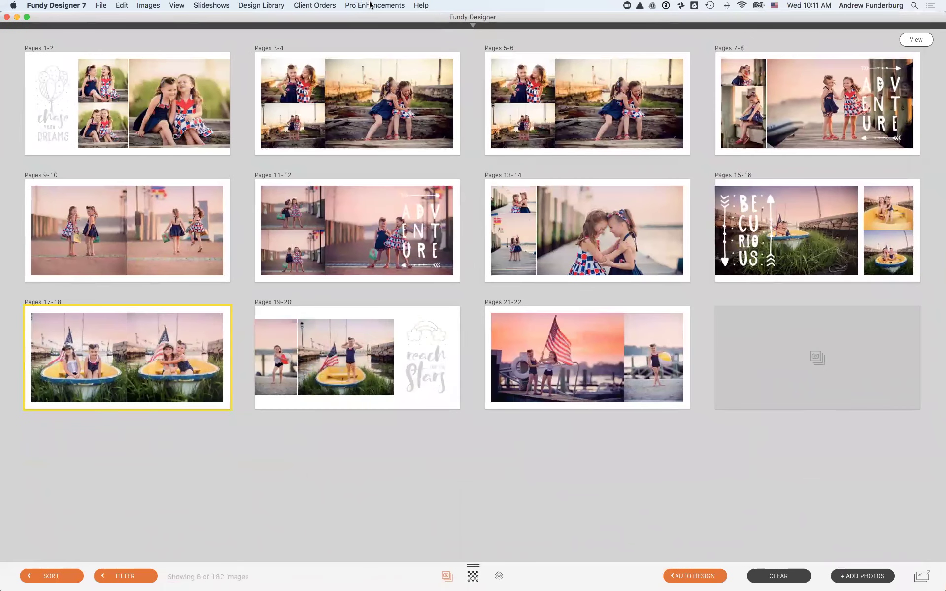
pyautogui.click(923, 575)
pyautogui.moveTo(232, 14)
pyautogui.mouseDown()
pyautogui.moveTo(376, 120)
pyautogui.moveTo(325, 112)
pyautogui.moveTo(433, 152)
pyautogui.moveTo(896, 163)
pyautogui.moveTo(526, 93)
pyautogui.moveTo(853, 153)
pyautogui.moveTo(504, 24)
pyautogui.moveTo(277, 21)
pyautogui.moveTo(454, 47)
pyautogui.moveTo(723, 149)
pyautogui.moveTo(837, 164)
pyautogui.moveTo(317, 6)
pyautogui.moveTo(253, 6)
pyautogui.moveTo(378, 120)
pyautogui.moveTo(347, 77)
pyautogui.moveTo(192, 43)
pyautogui.moveTo(270, 39)
pyautogui.moveTo(241, 14)
pyautogui.mouseUp()
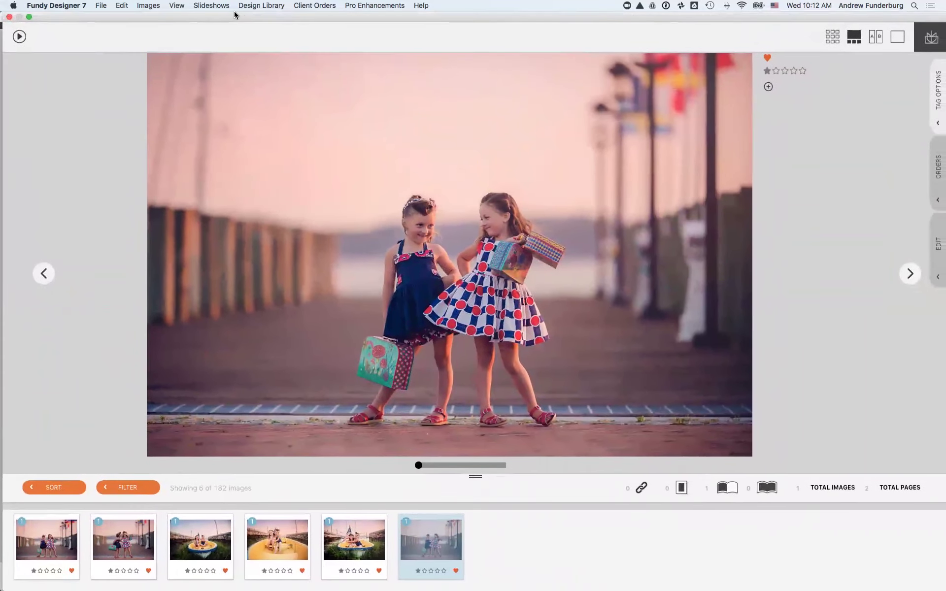
# Page forward through the album in the full-page view to the Chase Your Dreams spread and return to the single-image view.
pyautogui.click(898, 36)
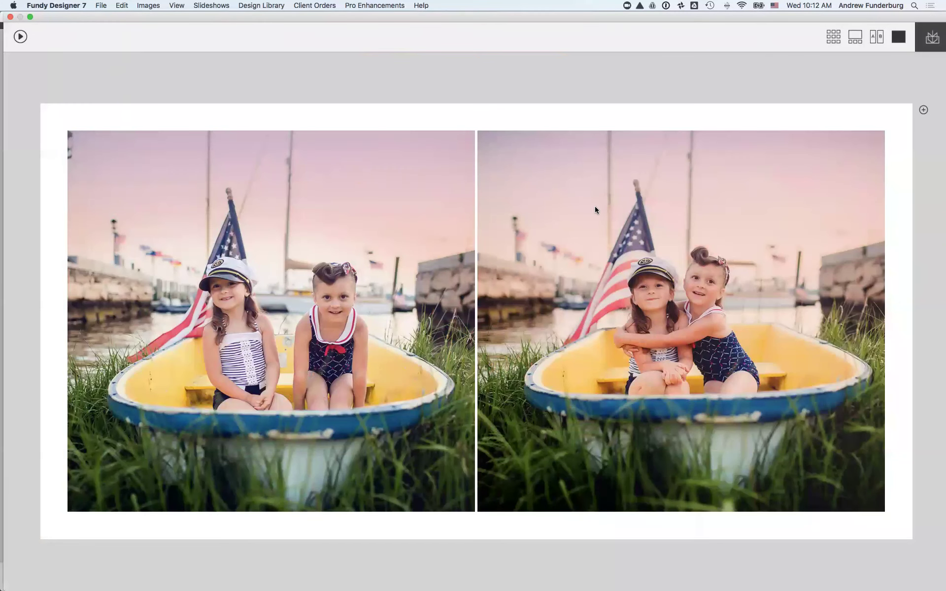
pyautogui.press('Right')
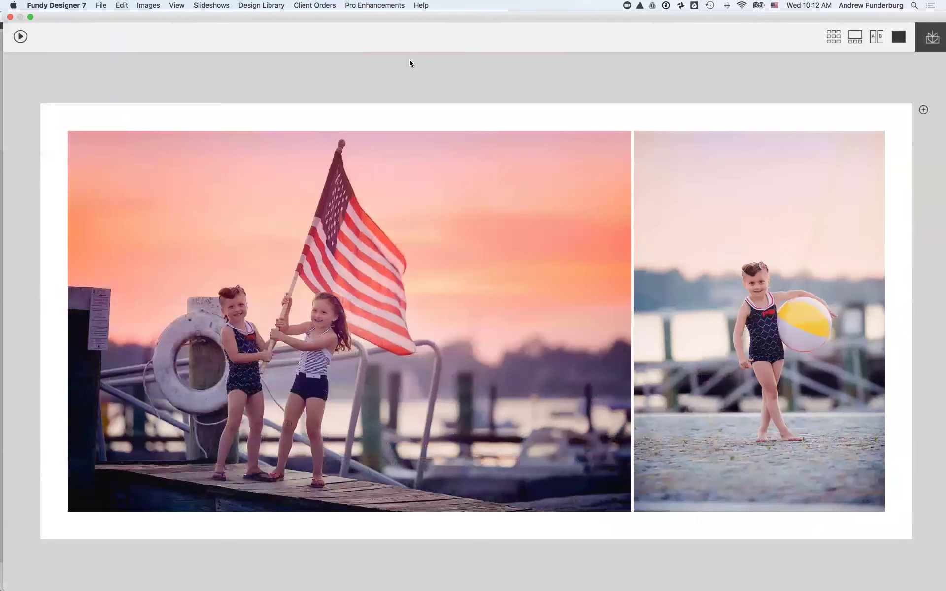
pyautogui.moveTo(226, 17); pyautogui.dragTo(219, 16)
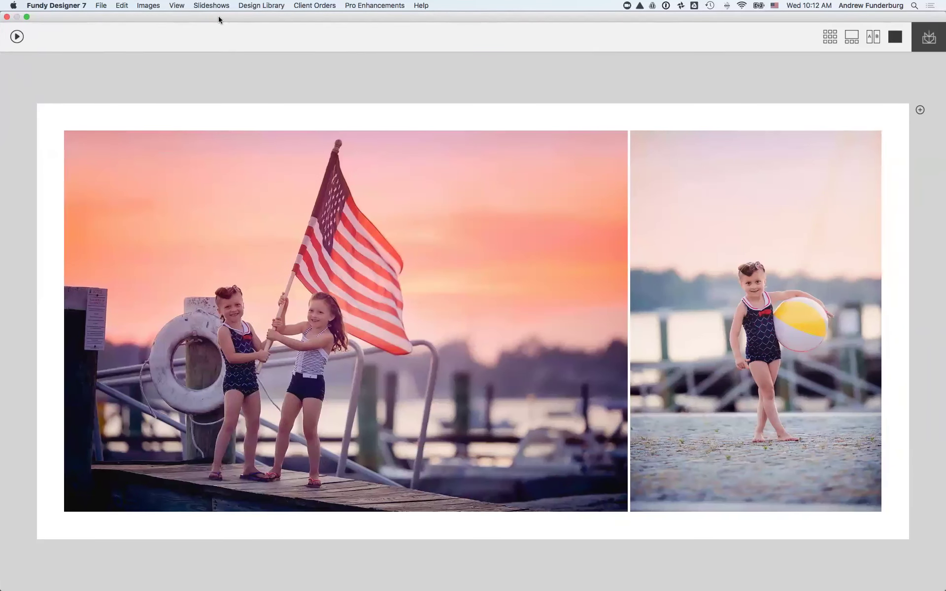
pyautogui.press('Right')
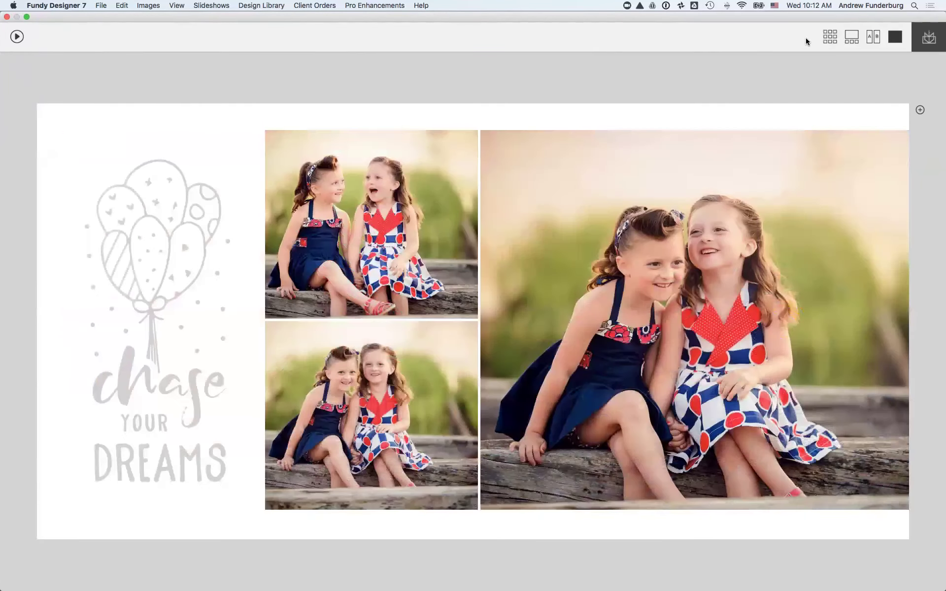
pyautogui.click(852, 38)
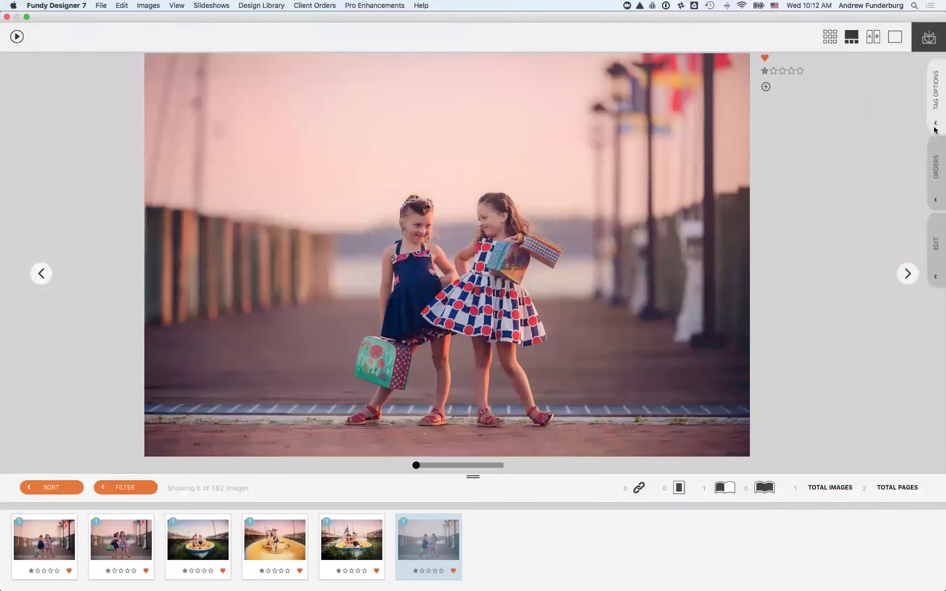
# Show the client orders beside the picture and review the available order commands, the order list and the items in New Order.
pyautogui.click(937, 160)
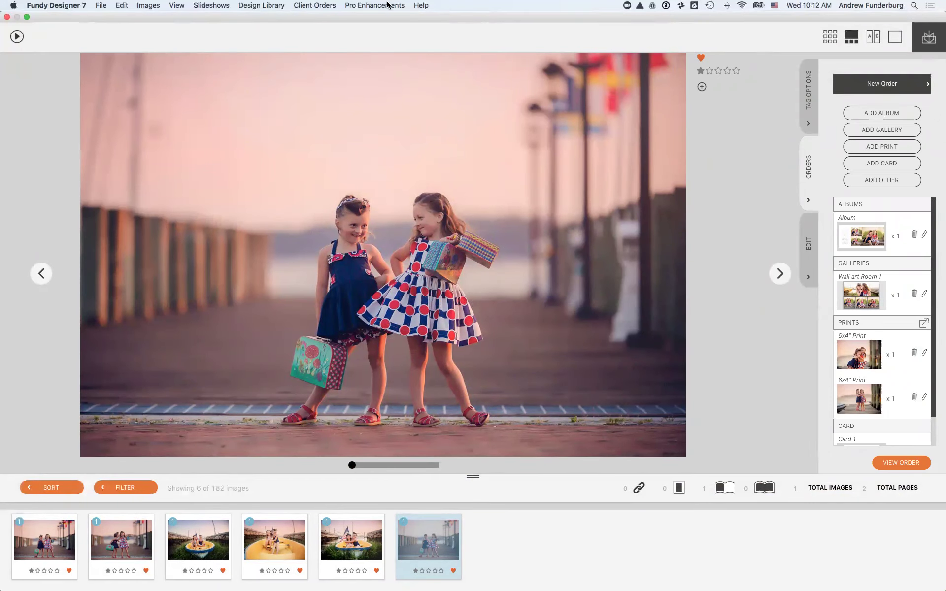
pyautogui.click(311, 4)
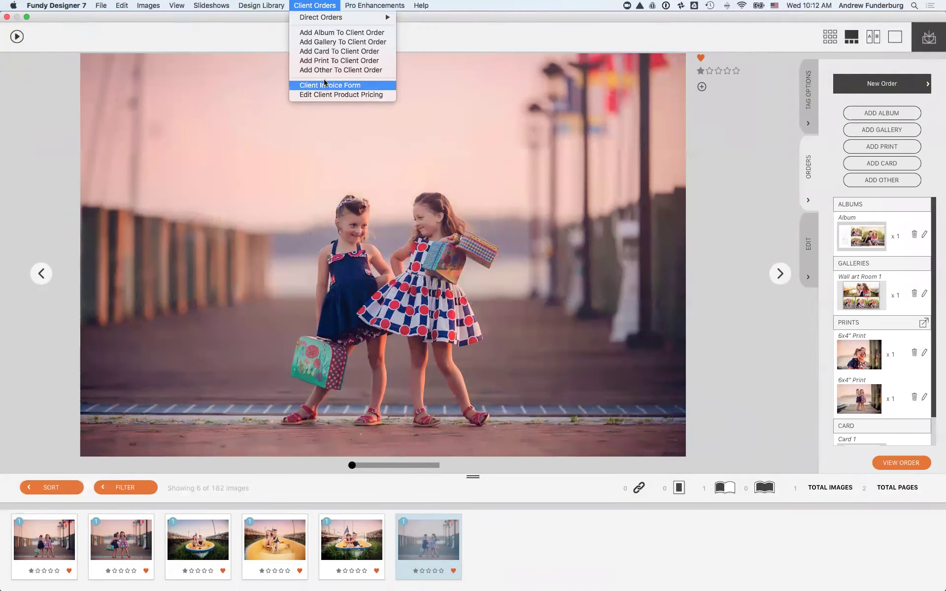
pyautogui.click(494, 38)
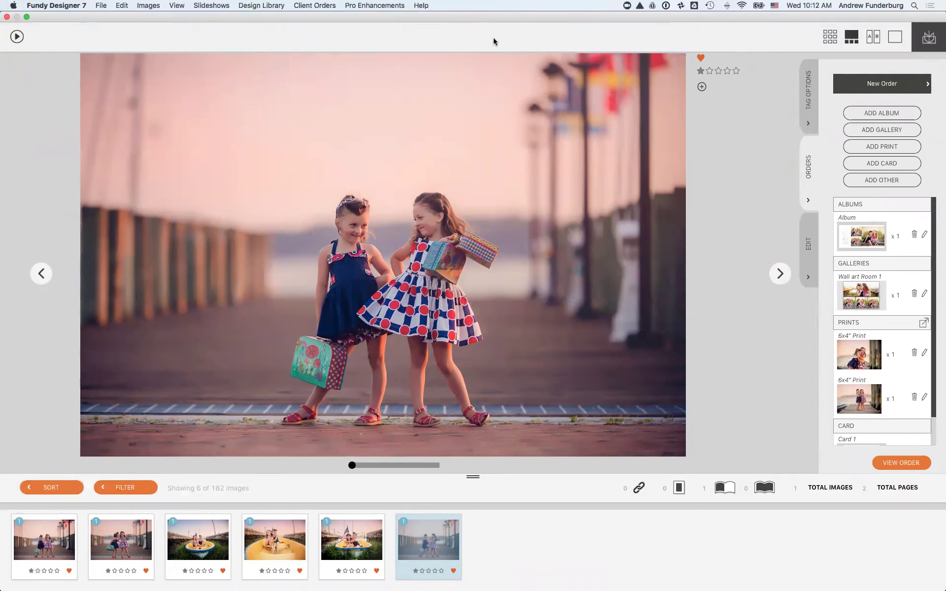
pyautogui.click(900, 87)
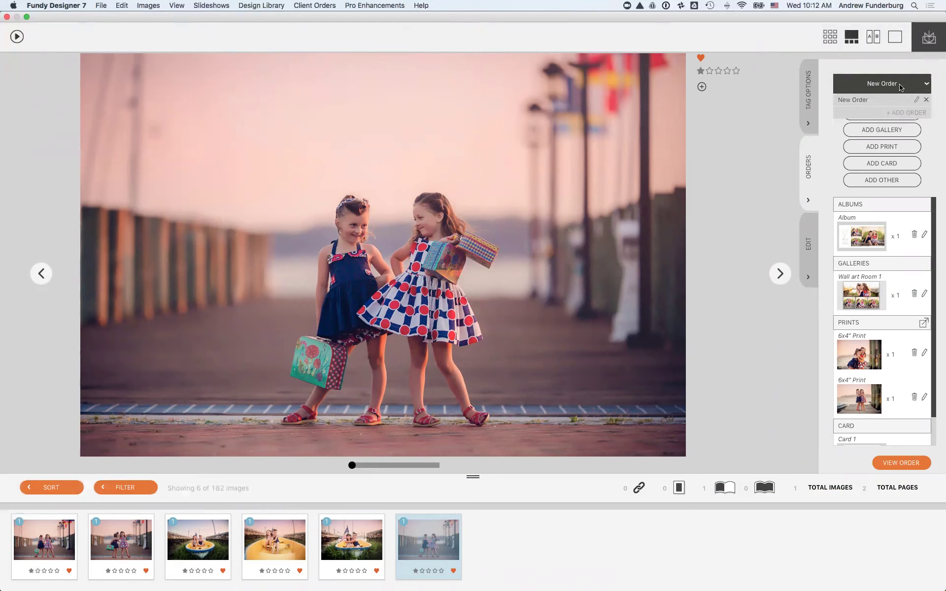
pyautogui.scroll(-3, 885, 310)
pyautogui.scroll(3, 879, 318)
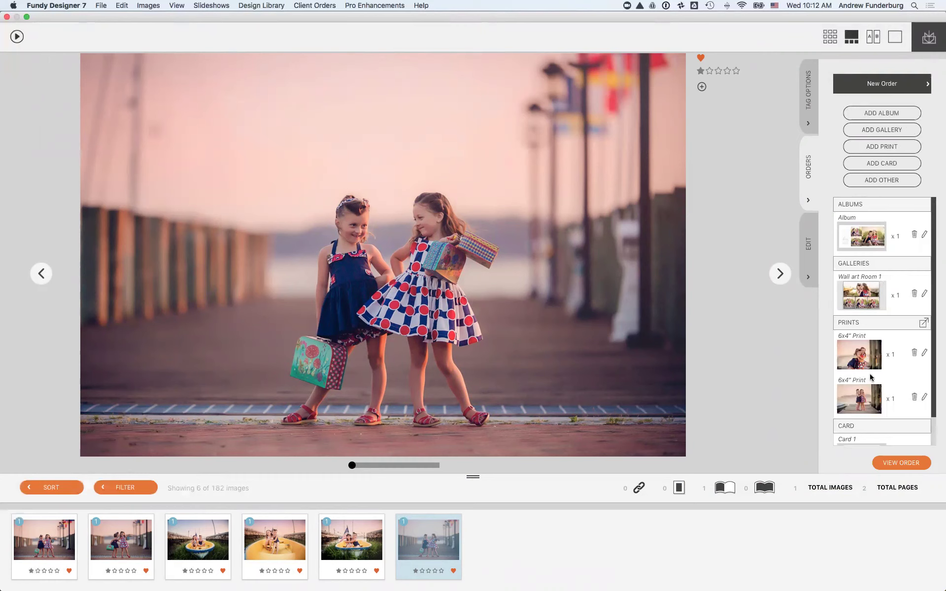
# Add a second client order and name it Grandma.
pyautogui.click(914, 85)
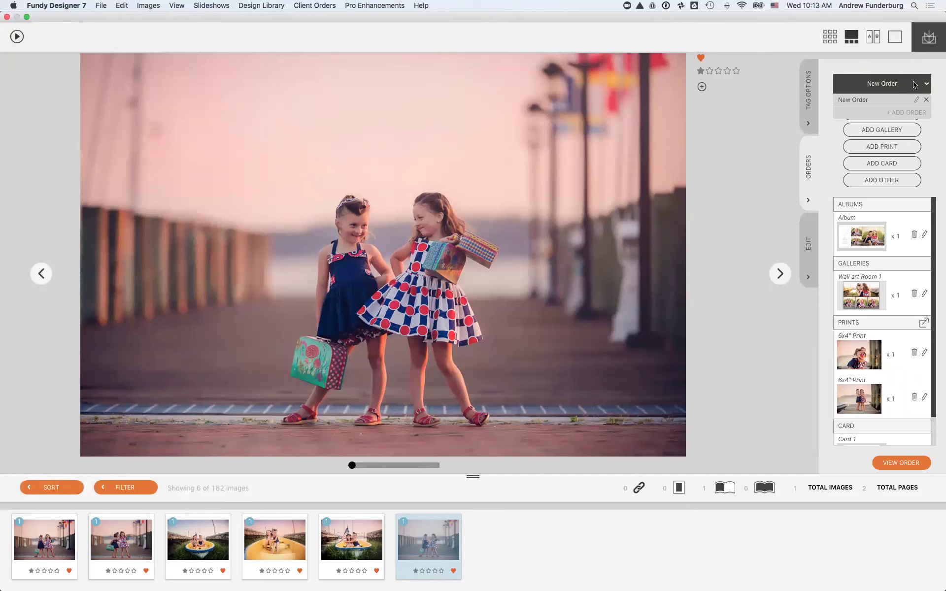
pyautogui.click(909, 113)
pyautogui.click(896, 85)
pyautogui.click(917, 113)
pyautogui.tripleClick(880, 112)
pyautogui.write('Grandma')
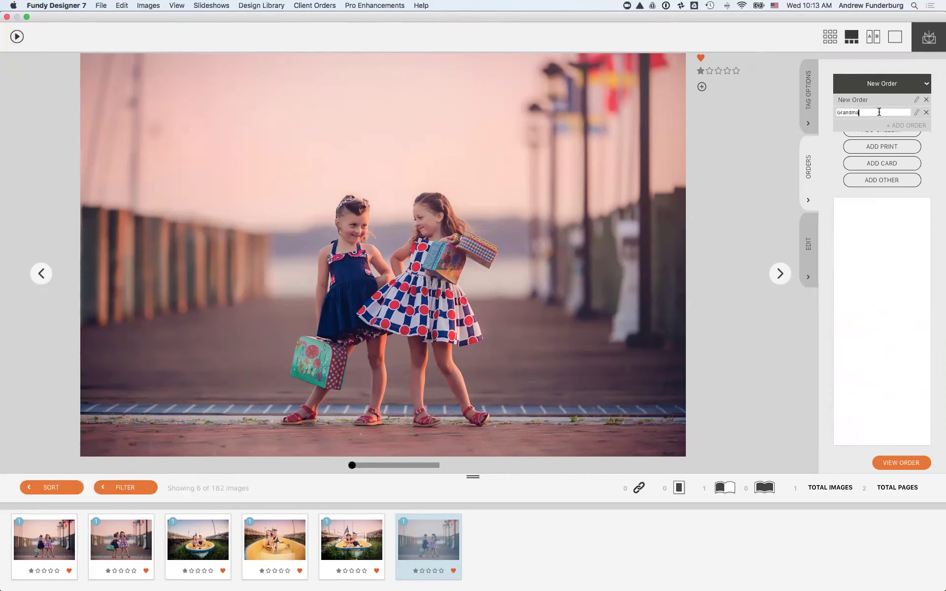
pyautogui.press('Return')
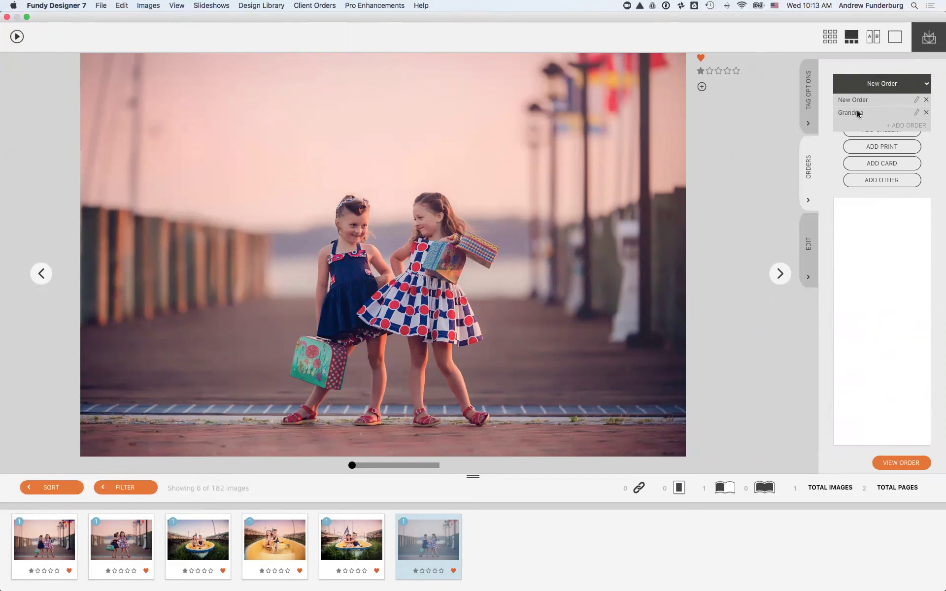
# Look up the list of existing albums in the design window and return to the viewing window.
pyautogui.click(6, 17)
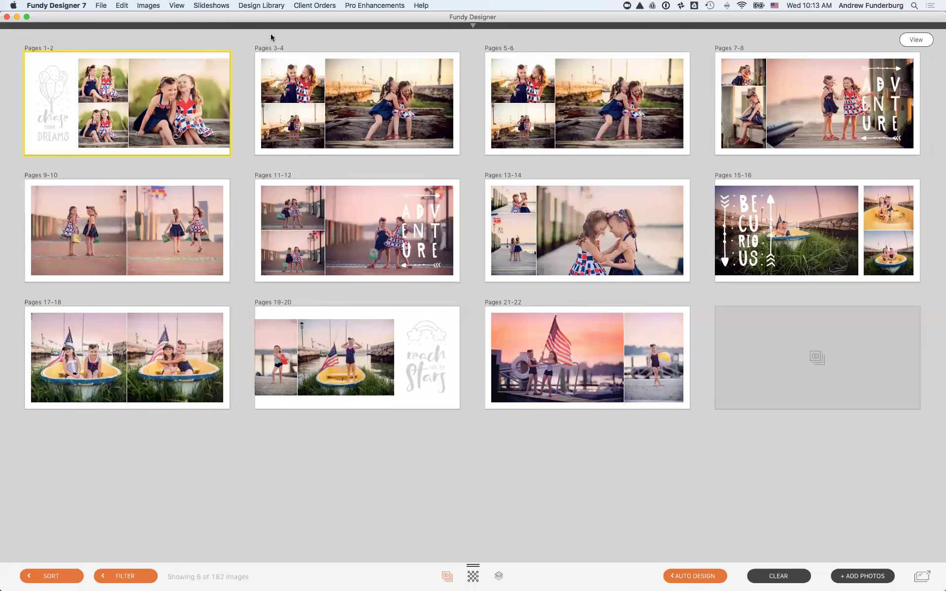
pyautogui.click(472, 26)
pyautogui.click(384, 68)
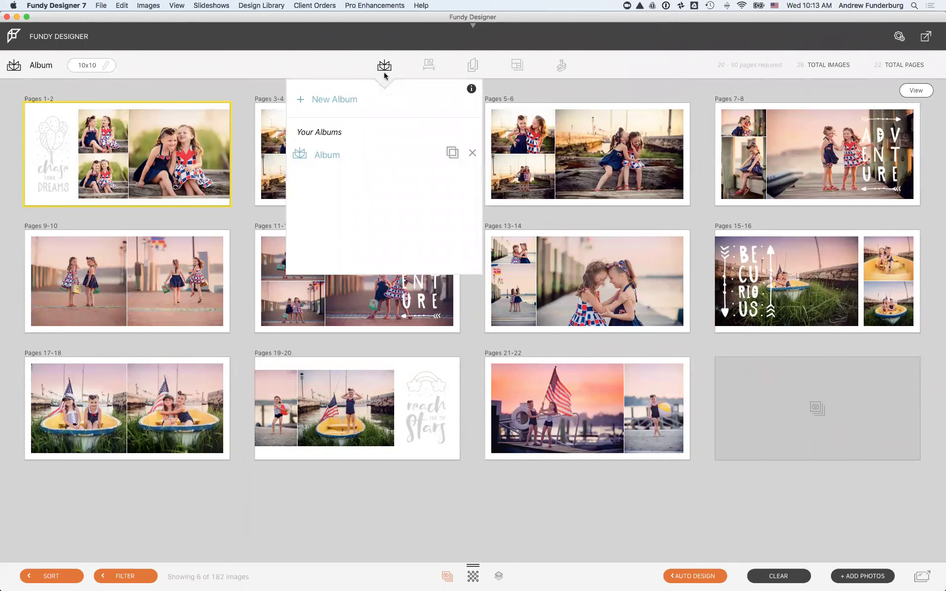
pyautogui.click(385, 69)
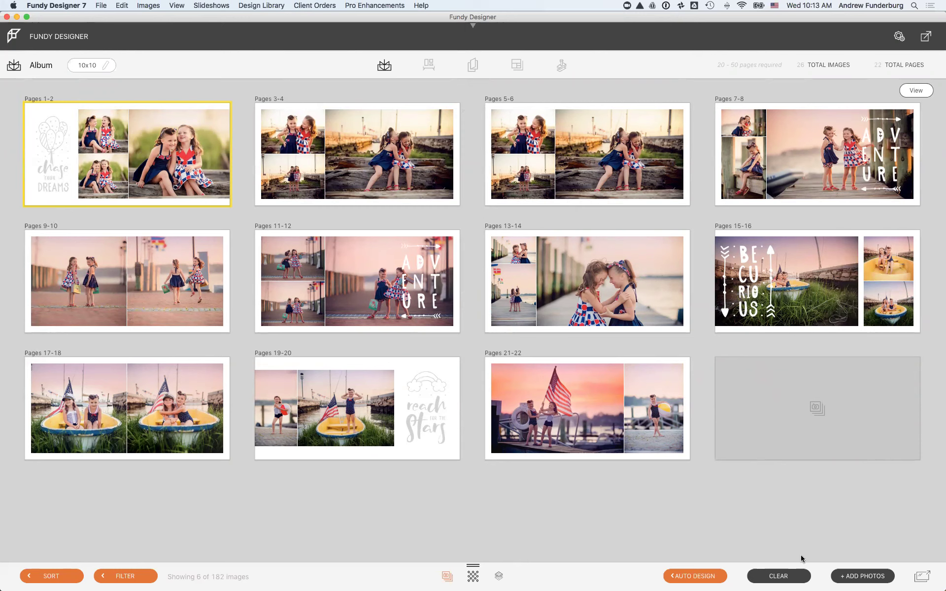
pyautogui.click(921, 577)
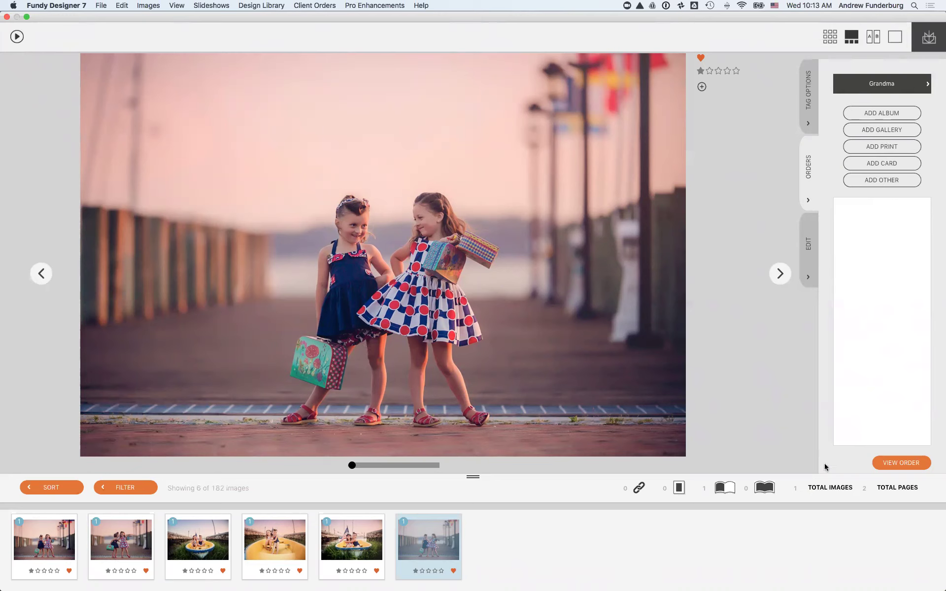
# Start adding an album to the Grandma order and choose the existing design named Album.
pyautogui.click(873, 114)
pyautogui.click(558, 251)
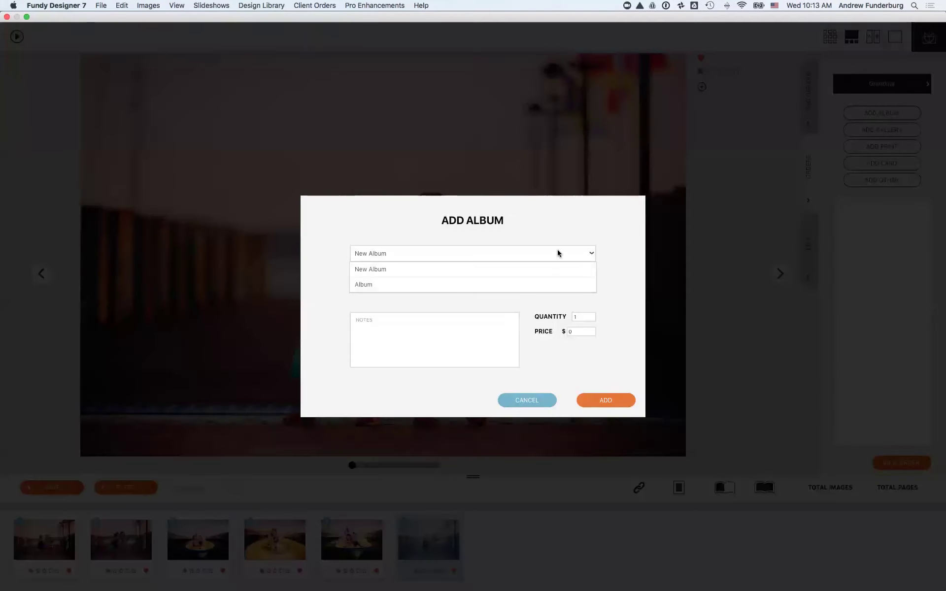
pyautogui.click(524, 269)
pyautogui.click(487, 254)
pyautogui.click(482, 281)
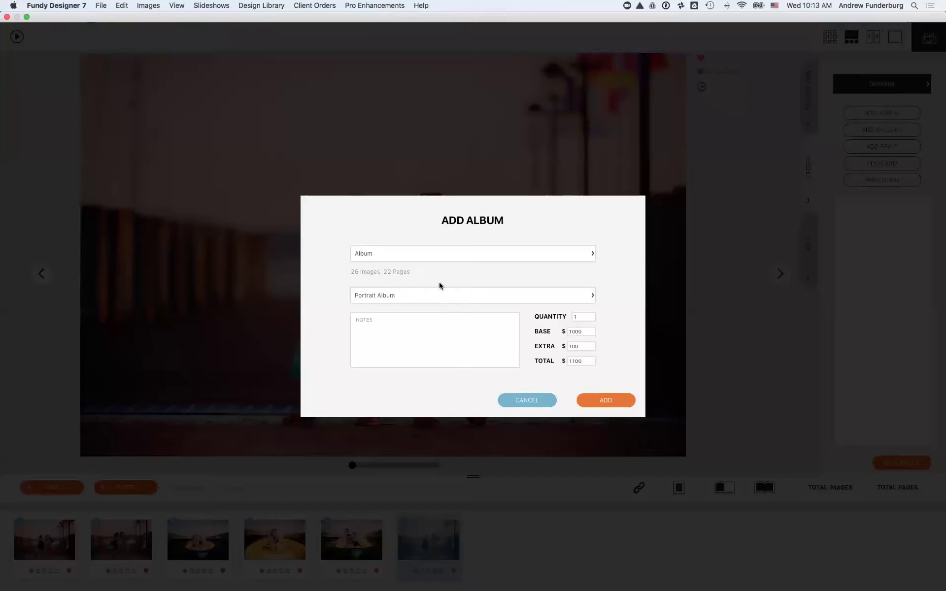
# Look through the available album products for the order item and the client order commands, including product pricing.
pyautogui.click(380, 296)
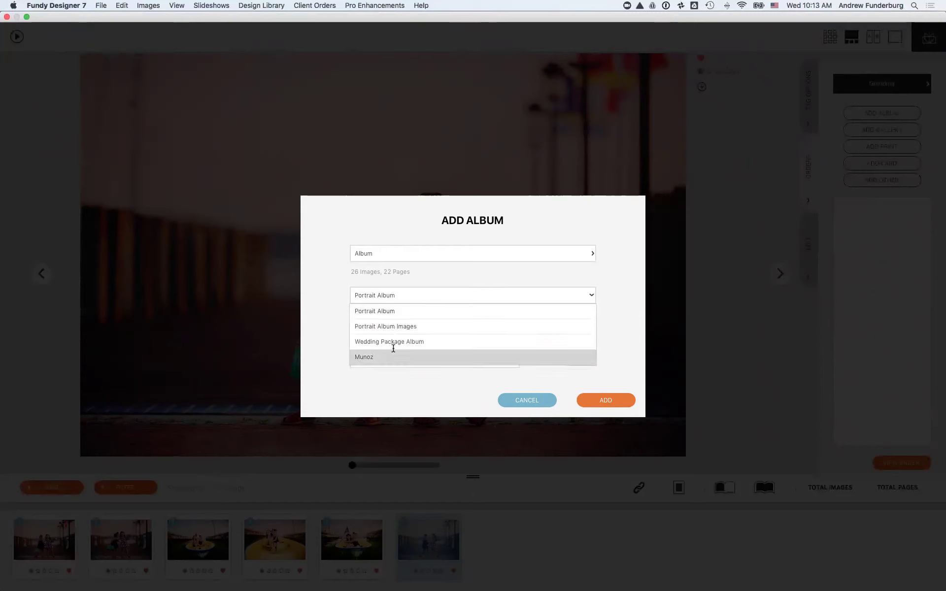
pyautogui.click(380, 296)
pyautogui.click(301, 6)
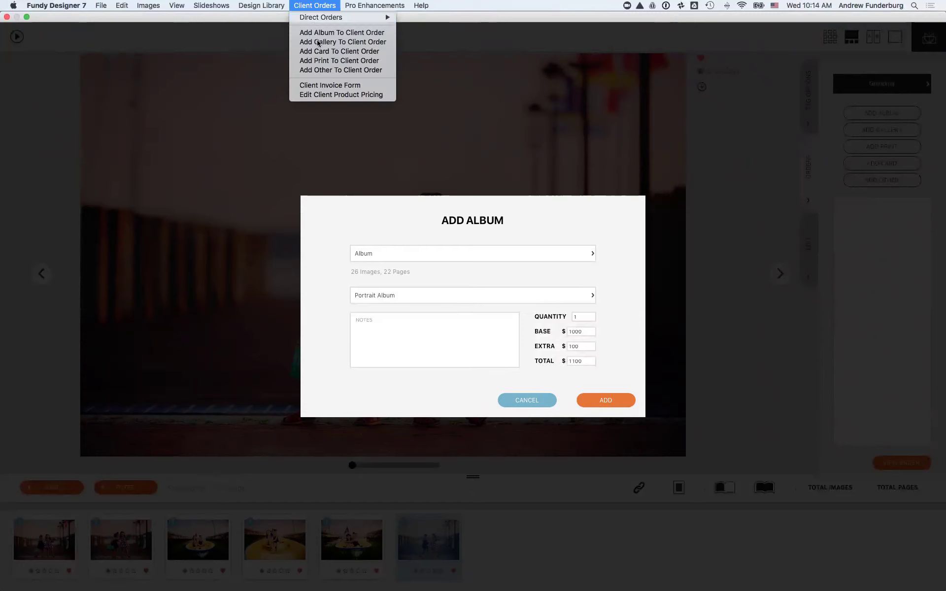
pyautogui.click(334, 229)
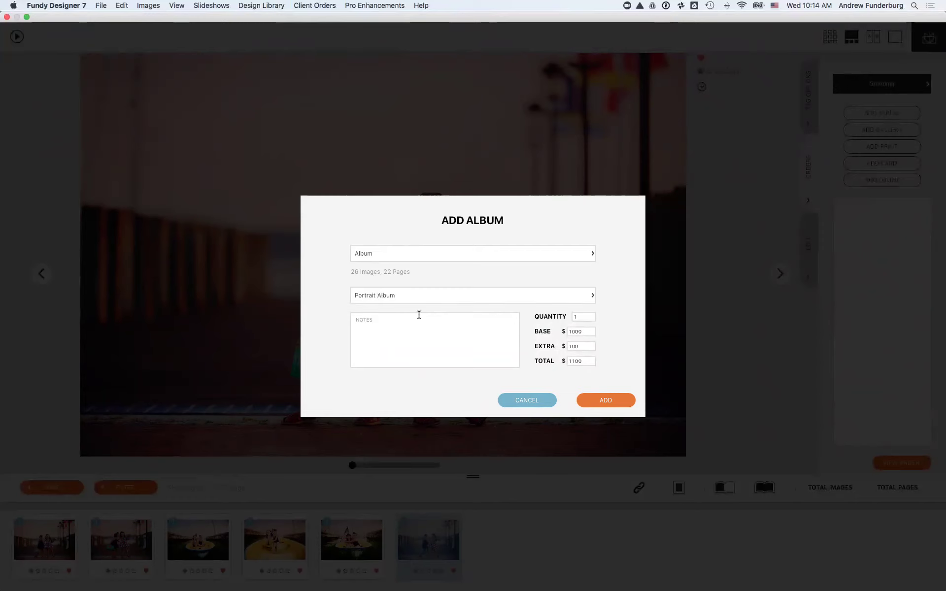
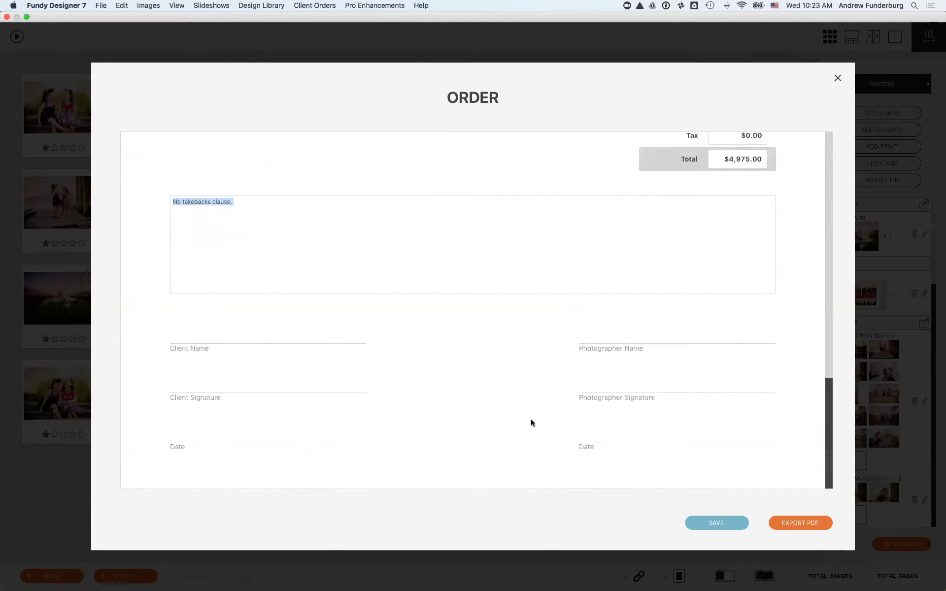
# Review the order form from the signature section up to the albums, close it, and check where the second grid picture is used.
pyautogui.scroll(10, 532, 422)
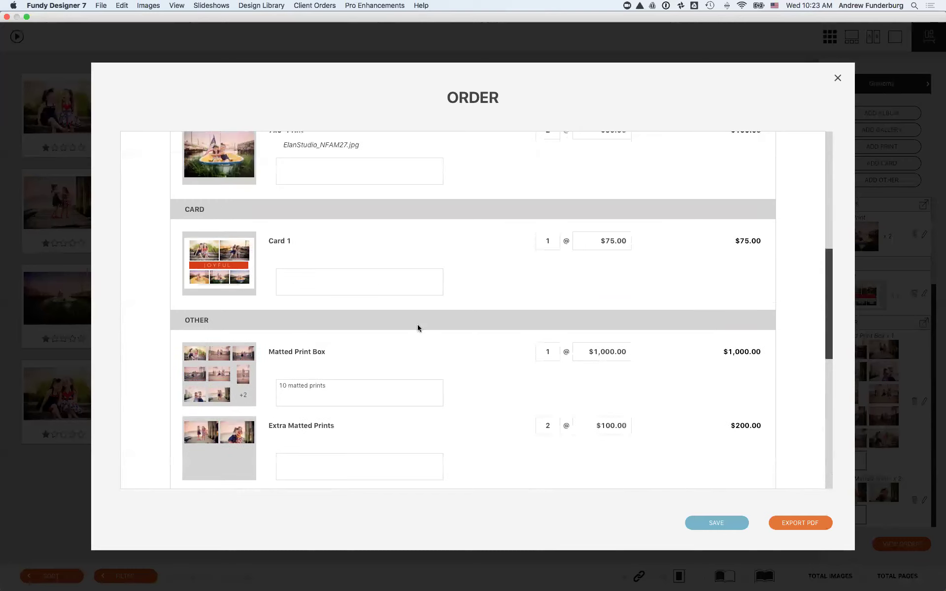
pyautogui.scroll(5, 418, 327)
pyautogui.scroll(5, 469, 287)
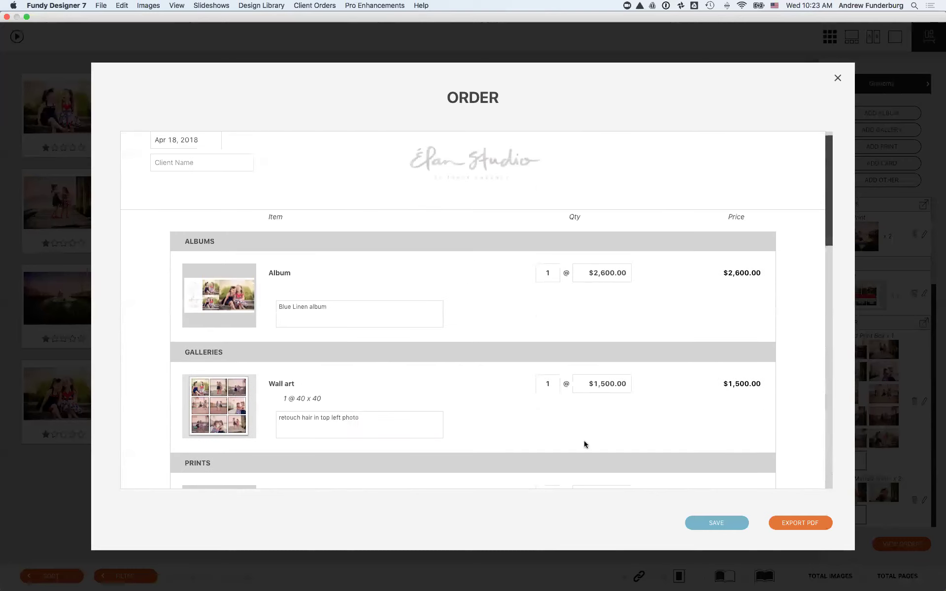
pyautogui.click(838, 78)
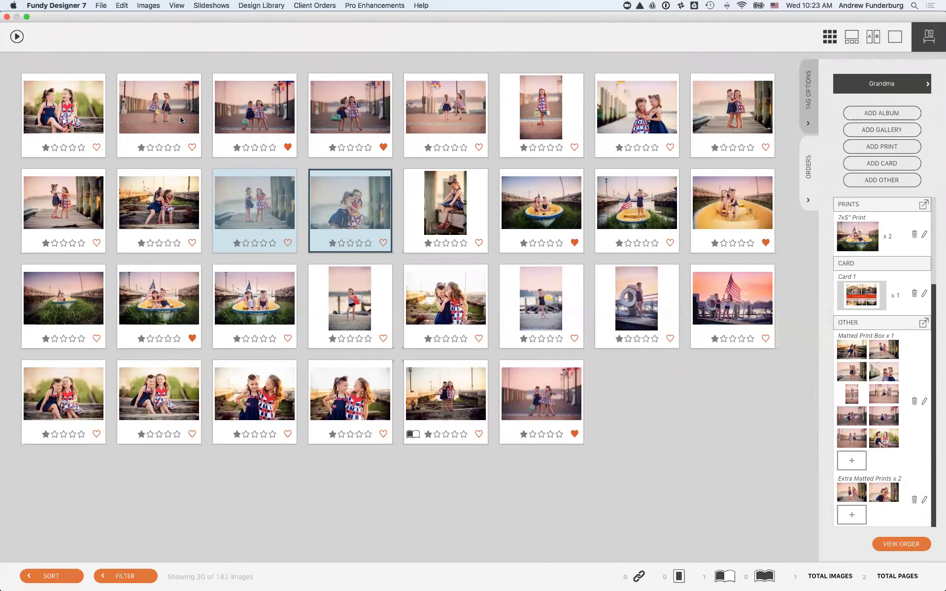
pyautogui.moveTo(181, 120)
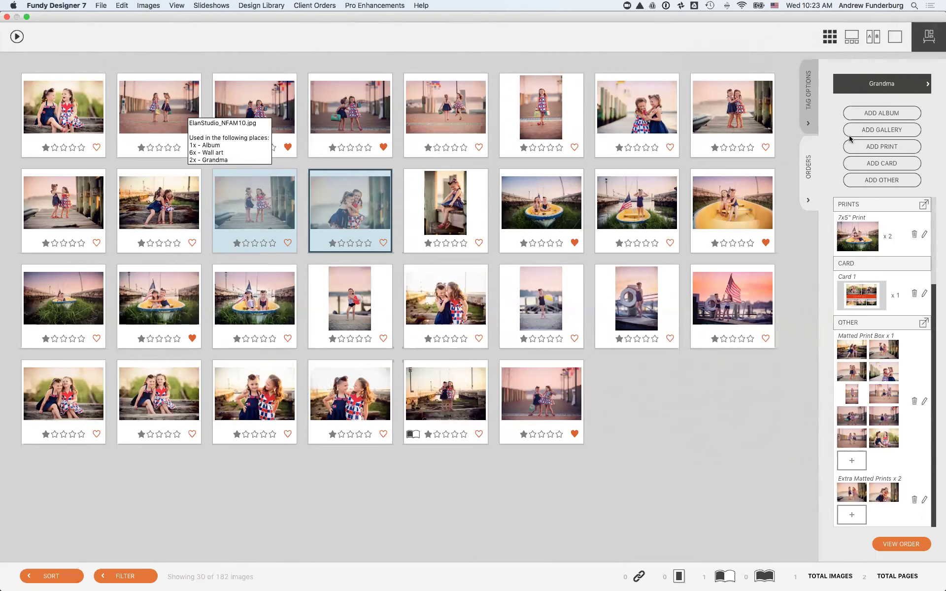
# Review the Grandma order's items beside the single-image view and close the viewing window to return to the Card 1 design.
pyautogui.click(851, 38)
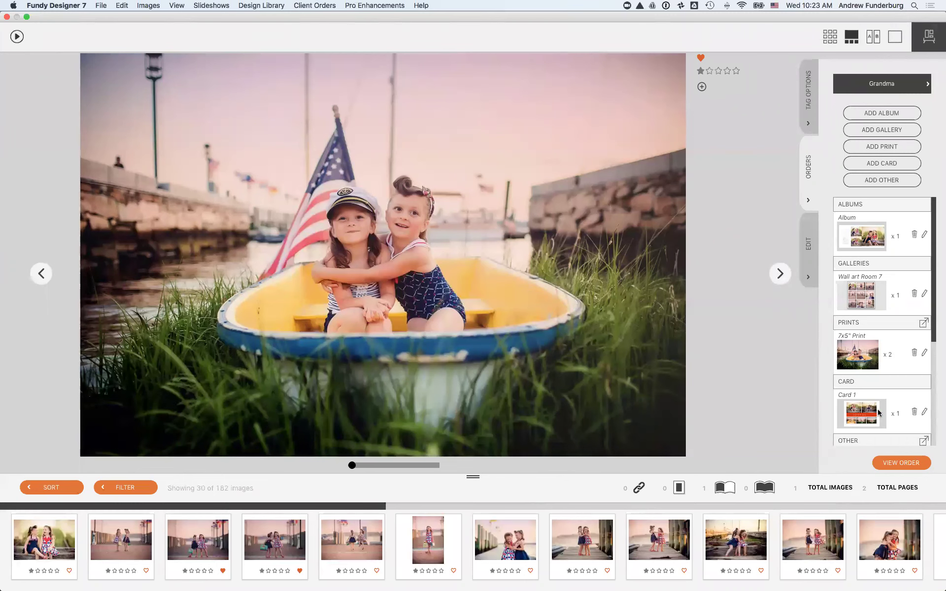
pyautogui.scroll(-3, 880, 413)
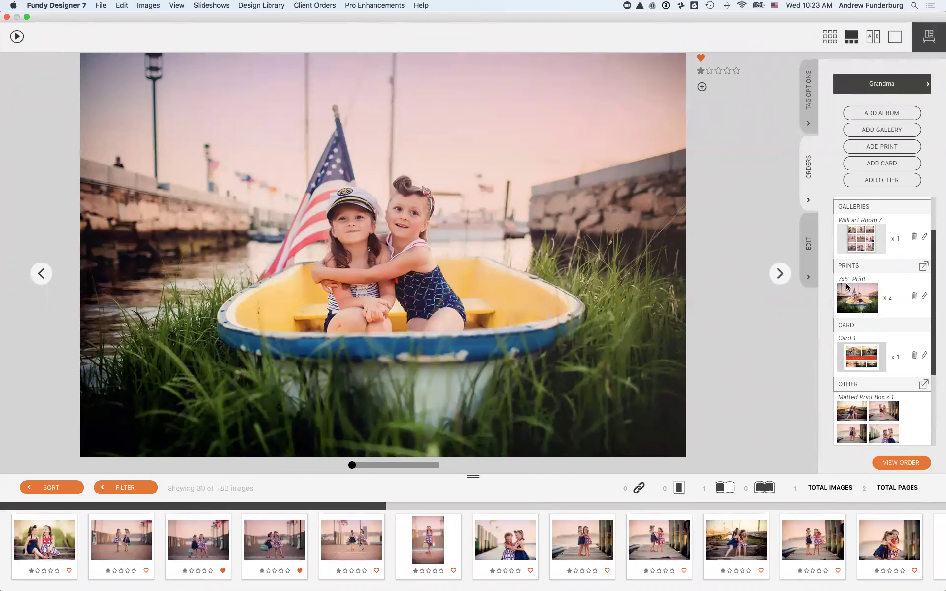
pyautogui.scroll(3, 854, 303)
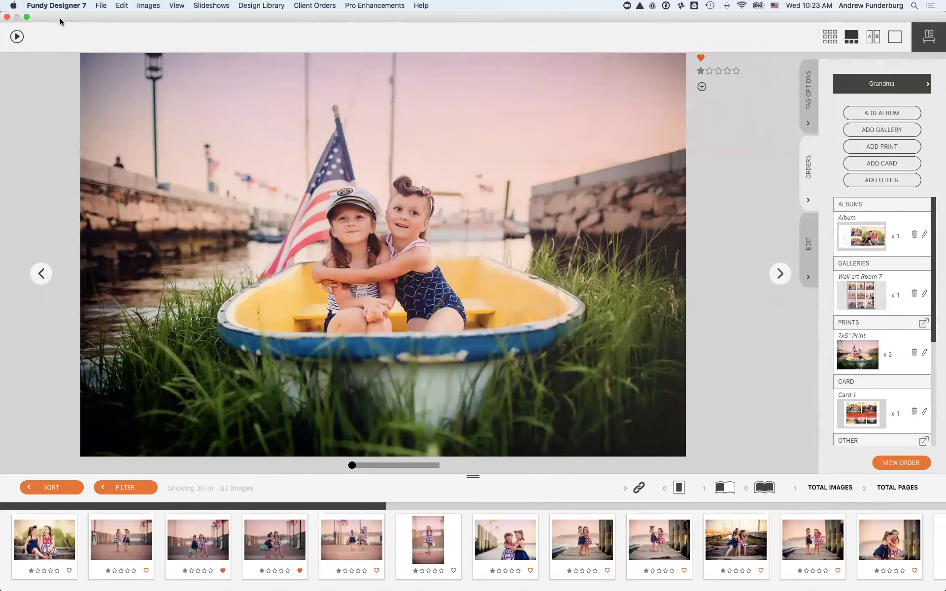
pyautogui.moveTo(107, 20); pyautogui.dragTo(127, 36)
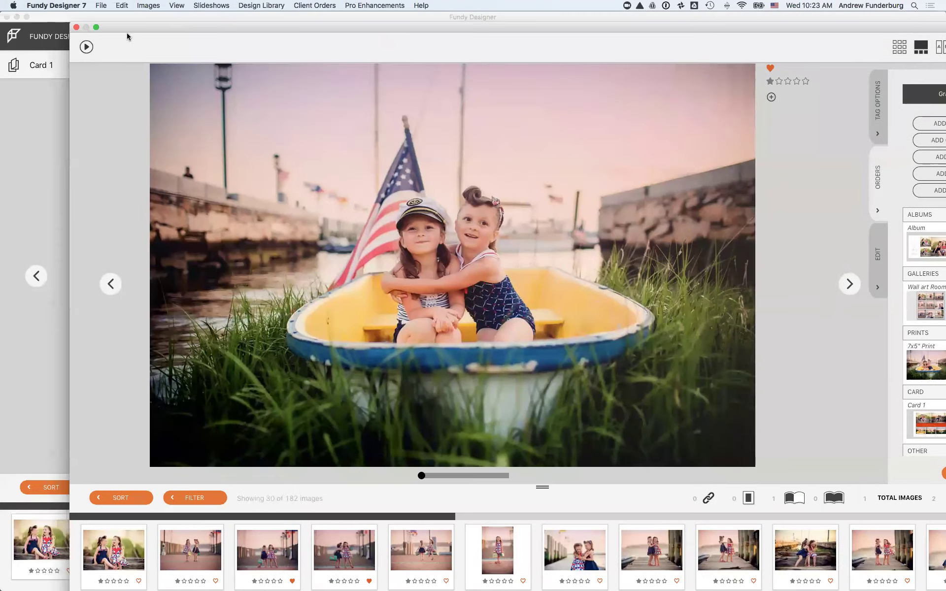
pyautogui.click(77, 27)
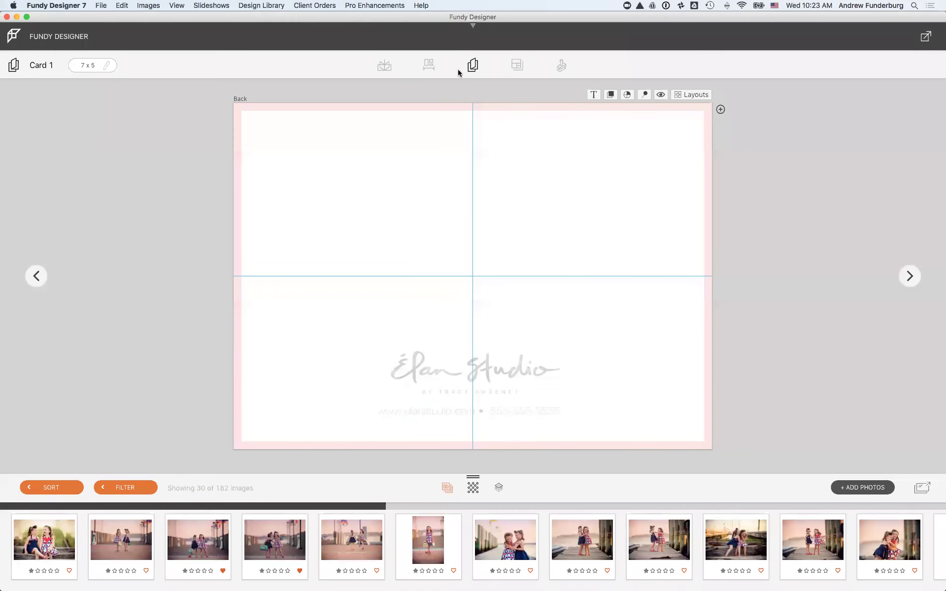
# Show the front of Card 1 and review the available lab order, export and design set options.
pyautogui.click(910, 276)
pyautogui.click(927, 37)
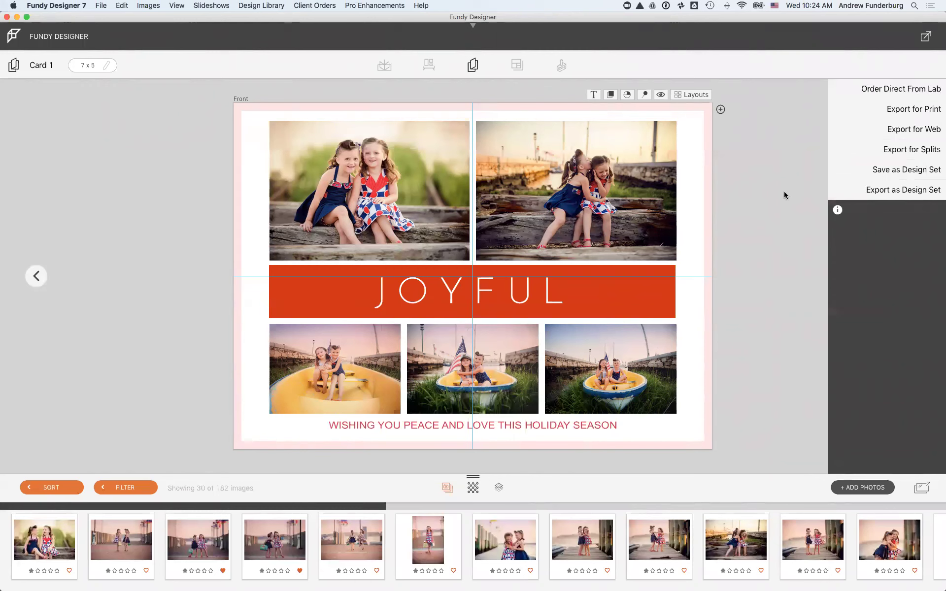
pyautogui.click(926, 38)
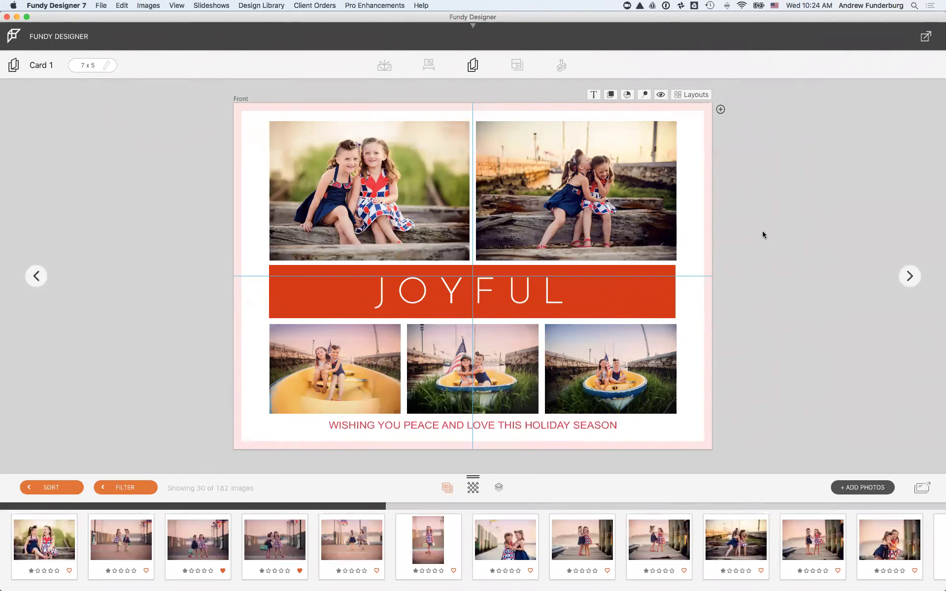
# Filter the one-star images further to only those used in the project.
pyautogui.click(116, 491)
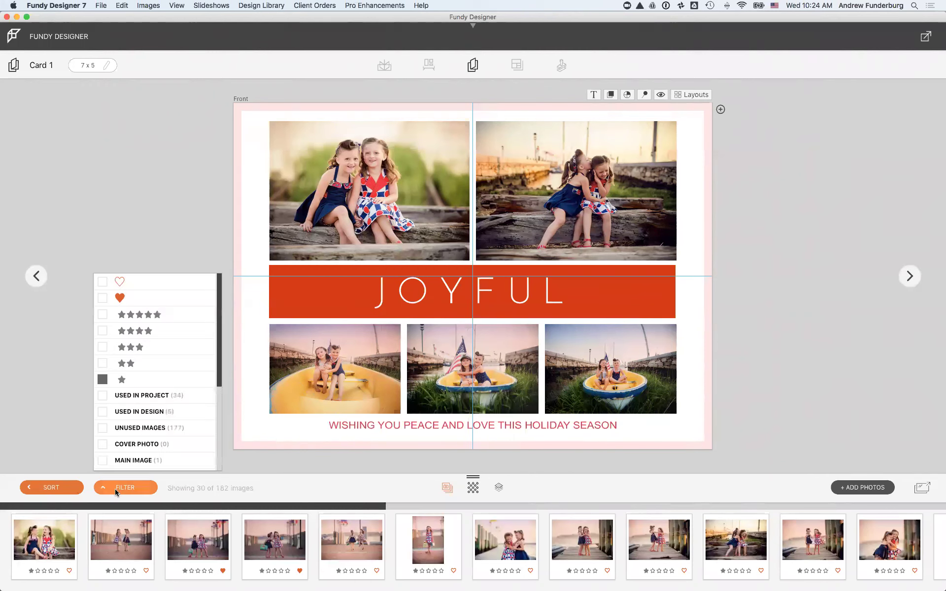
pyautogui.click(104, 398)
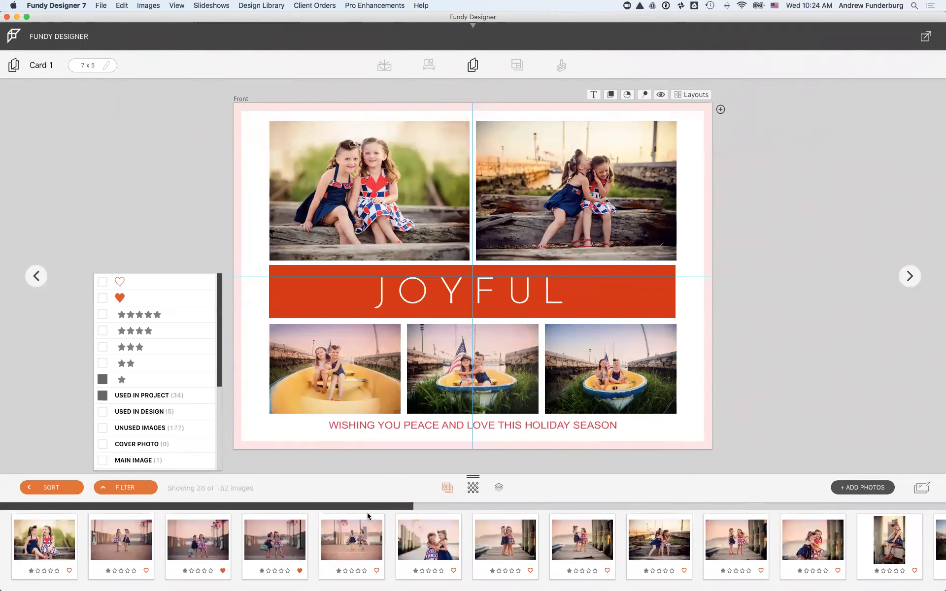
pyautogui.click(368, 495)
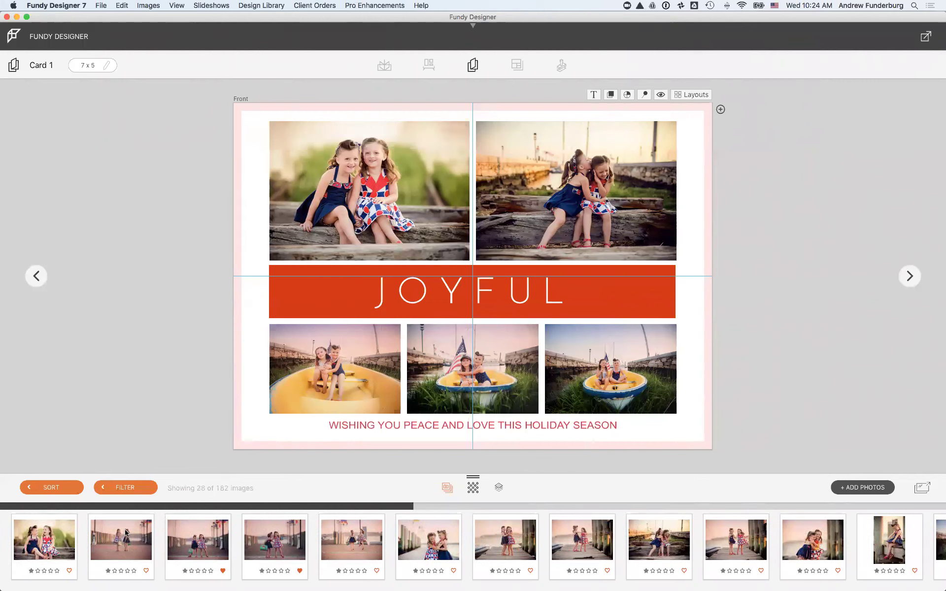
# Open the first filtered image in an enlarged single-image view and retouch it with Perfectly Clear, trying Healthy Glow and then applying Full Coverage.
pyautogui.click(37, 543)
pyautogui.doubleClick(37, 544)
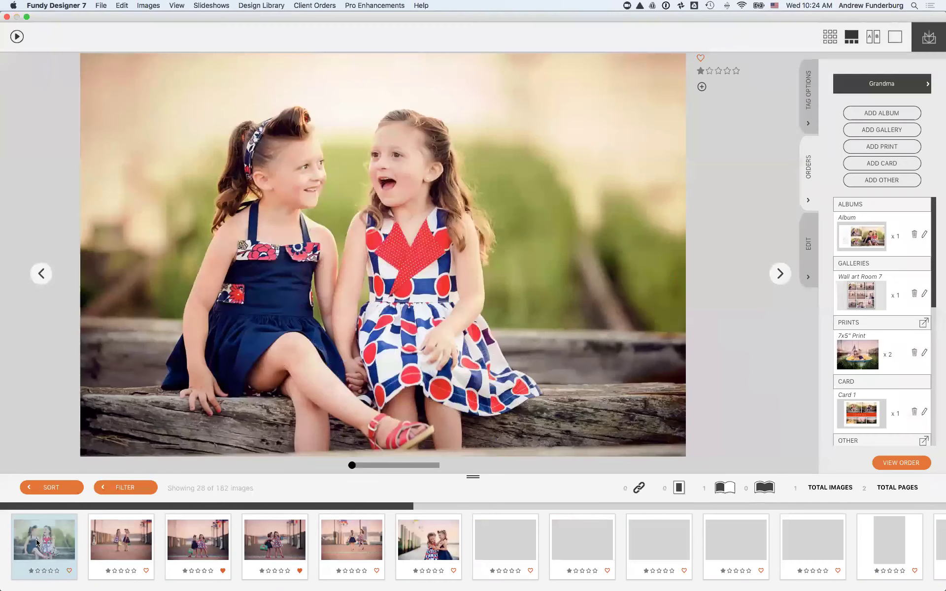
pyautogui.moveTo(478, 500); pyautogui.dragTo(486, 564)
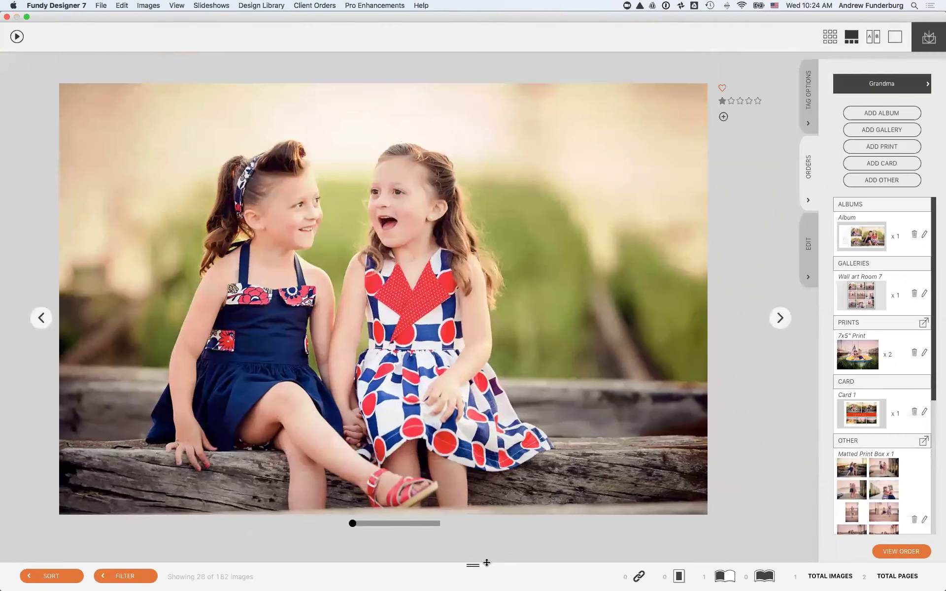
pyautogui.click(809, 247)
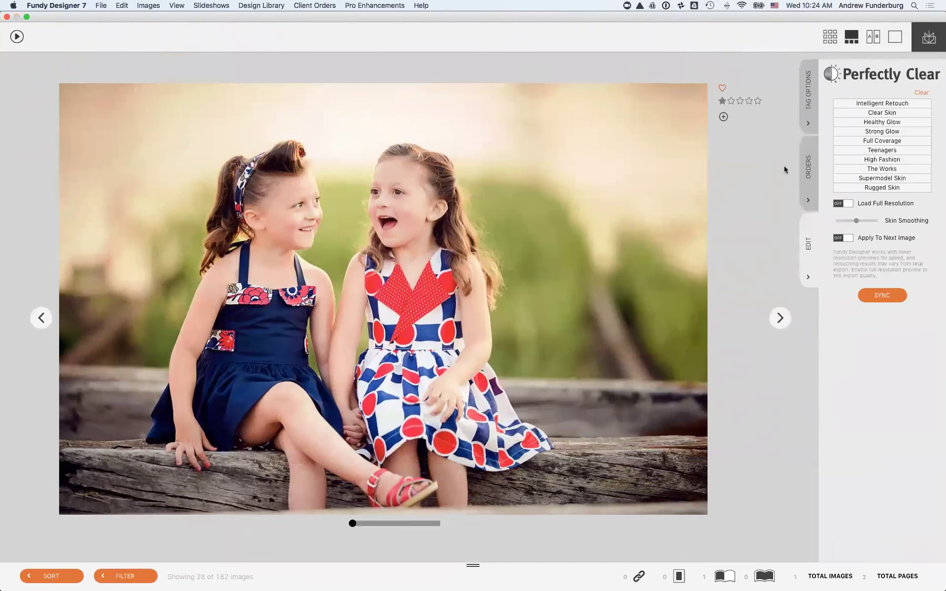
pyautogui.click(898, 122)
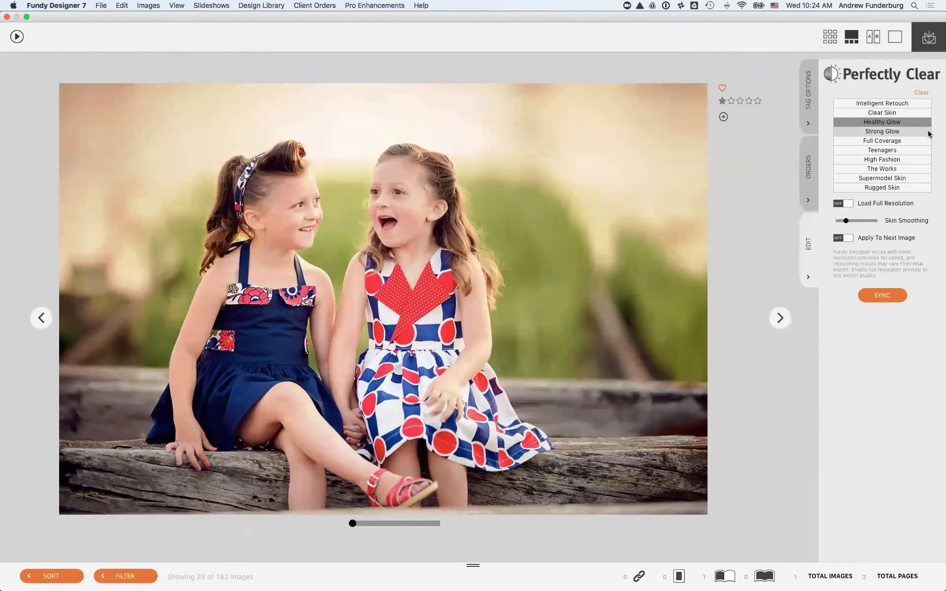
pyautogui.click(913, 140)
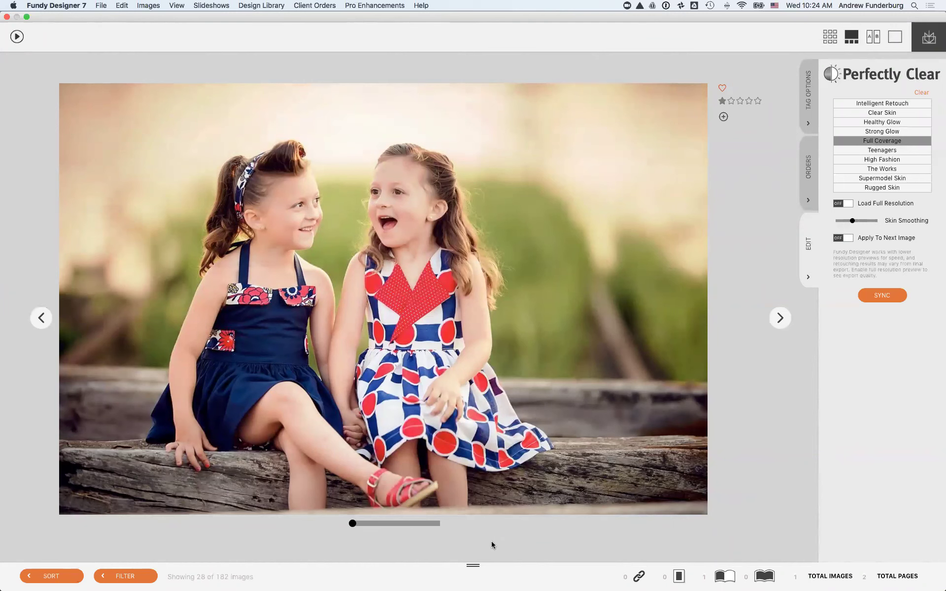
# Bring back the filmstrip, select all the filtered images, and close the viewing window to return to the card.
pyautogui.moveTo(473, 562); pyautogui.dragTo(476, 496)
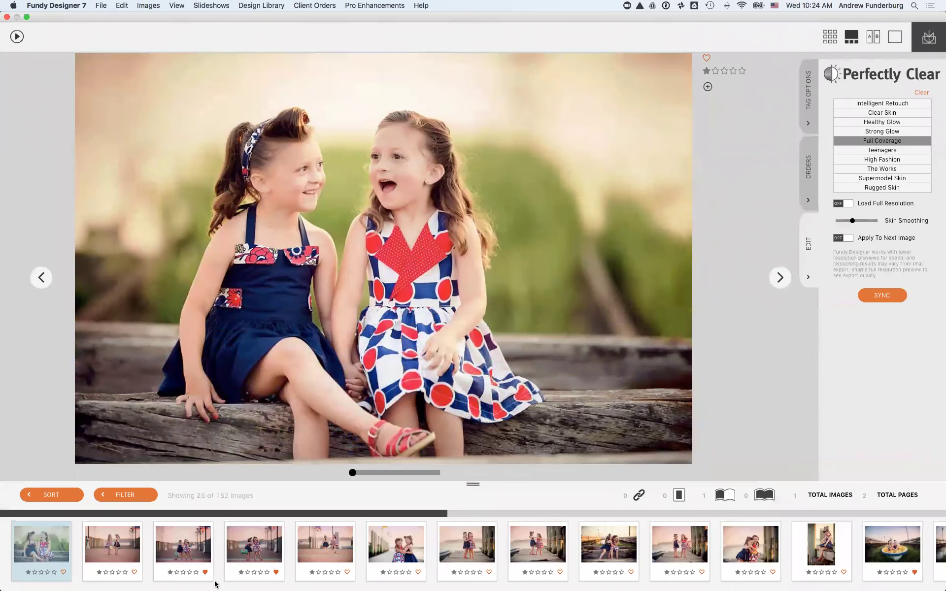
pyautogui.press('super+a')
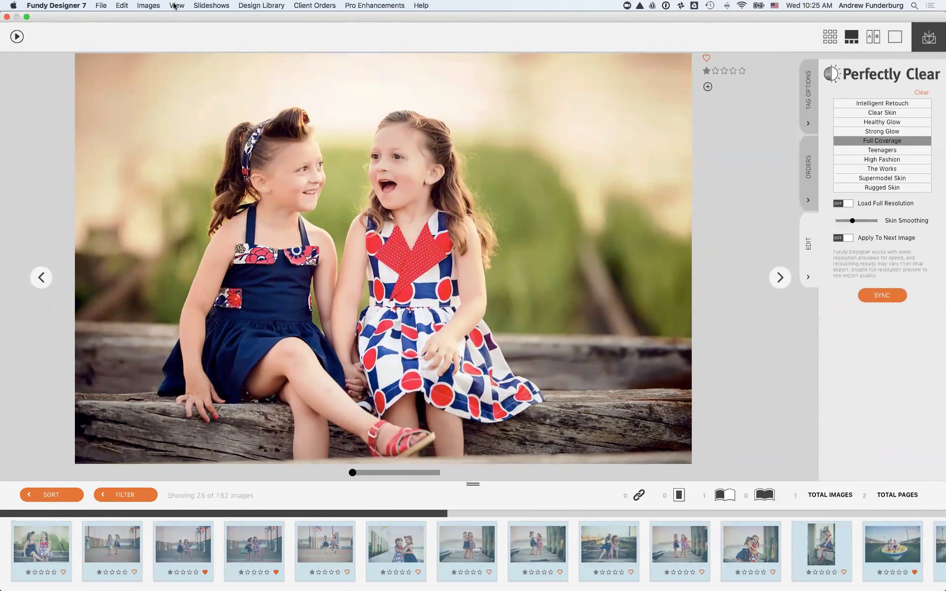
pyautogui.click(7, 17)
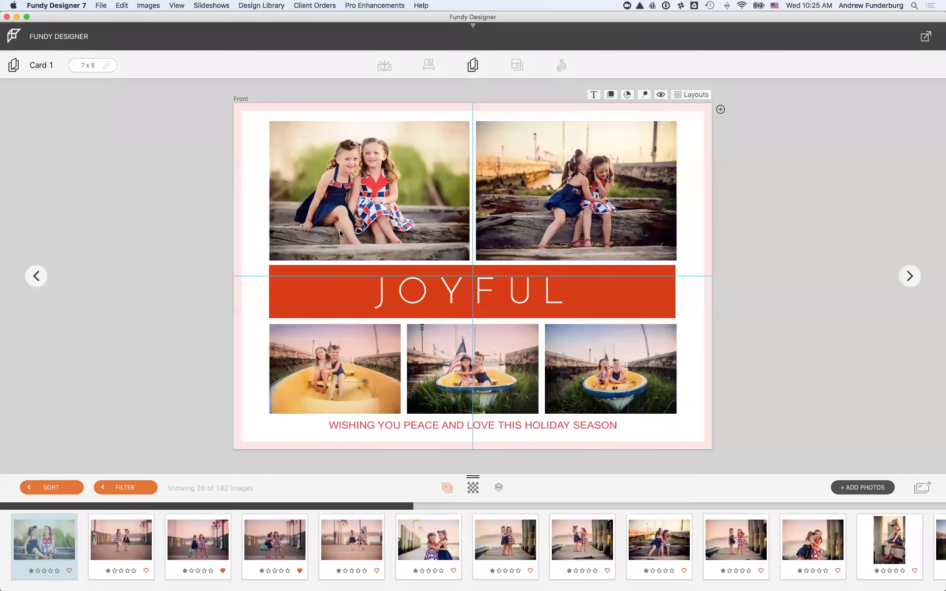
# Generate the retouching list for Lightroom, copy the file names of the images, and close the list.
pyautogui.click(152, 6)
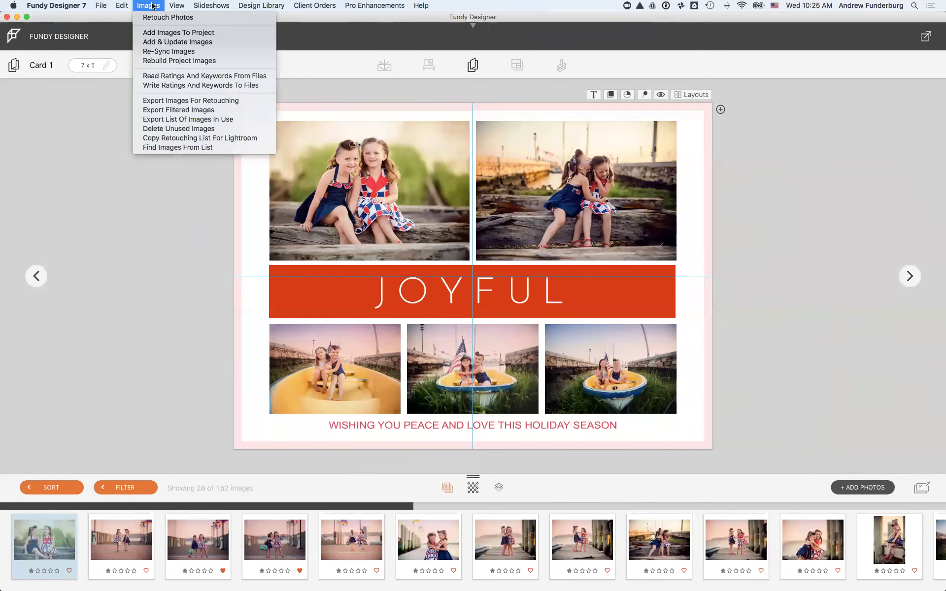
pyautogui.click(208, 139)
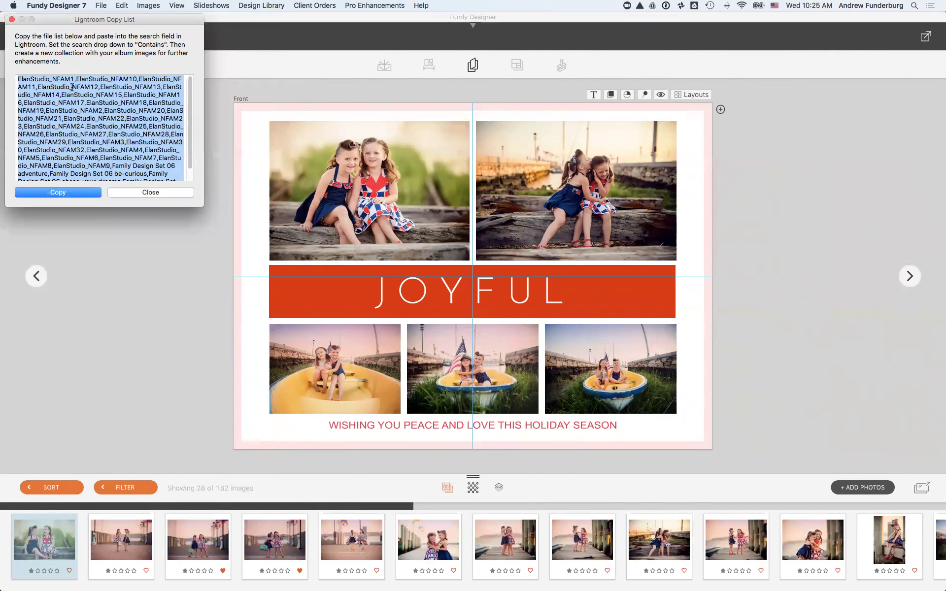
pyautogui.click(78, 193)
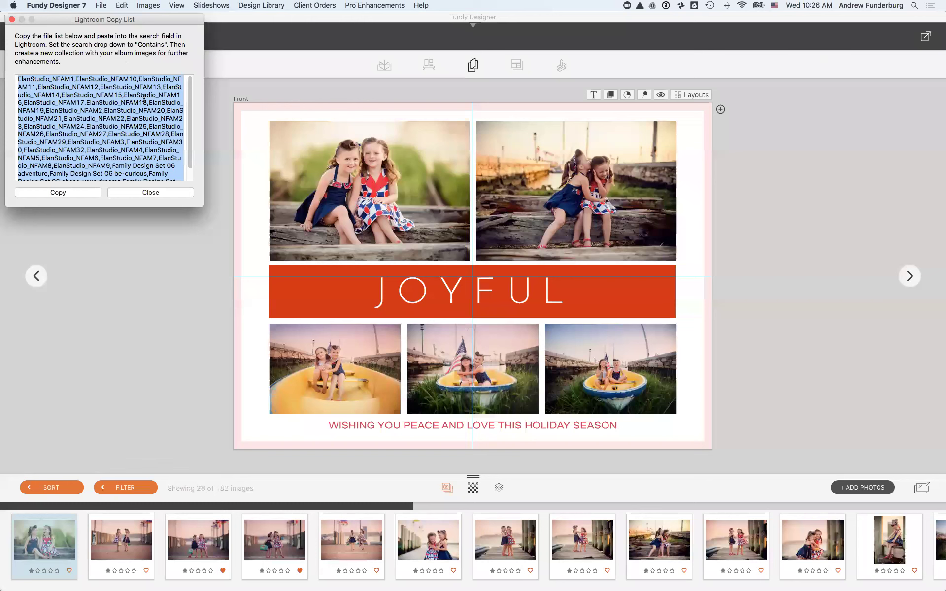
pyautogui.click(153, 193)
# Look through the image commands, view the CSV save options for exporting the list of images in use, and cancel the export.
pyautogui.click(146, 5)
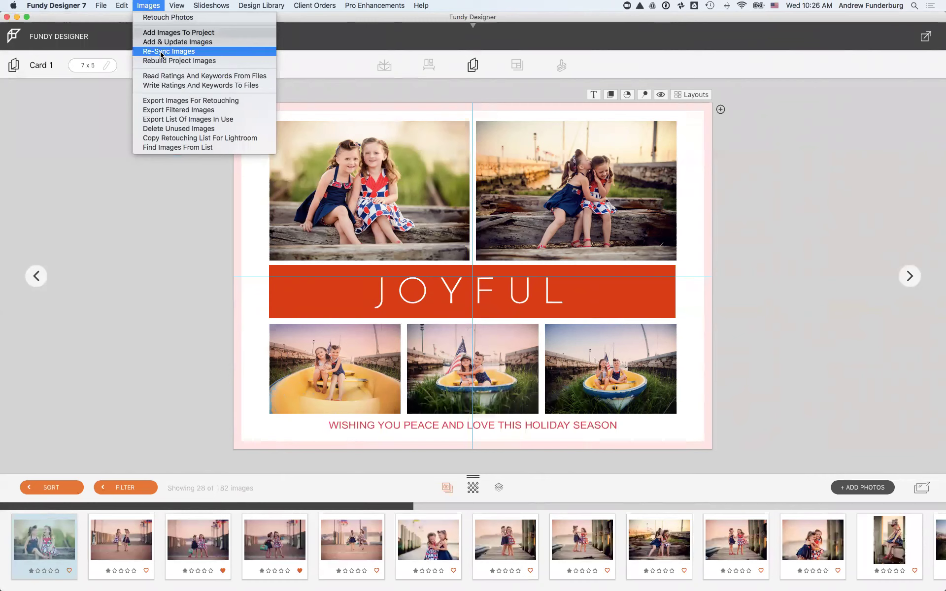
pyautogui.click(174, 121)
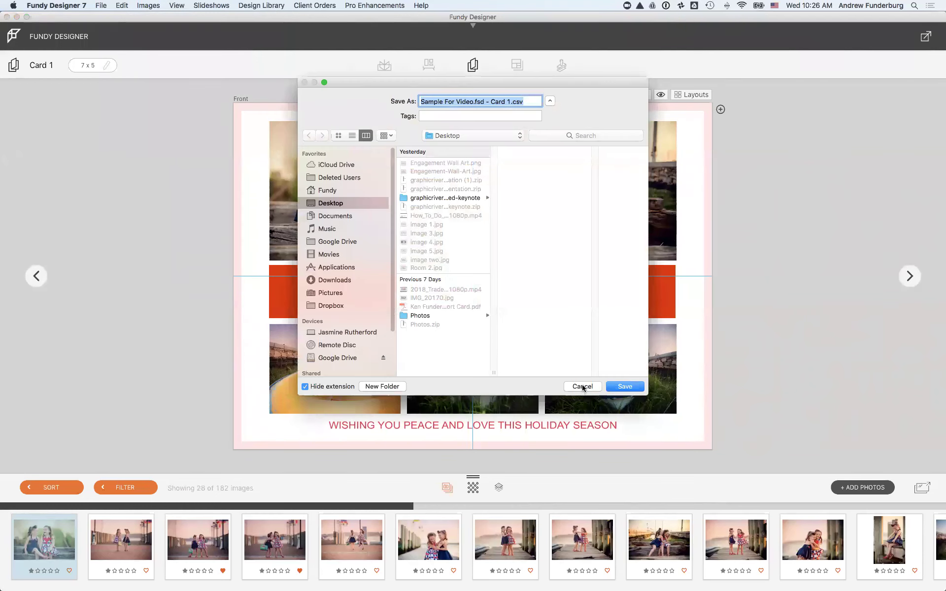
pyautogui.click(582, 387)
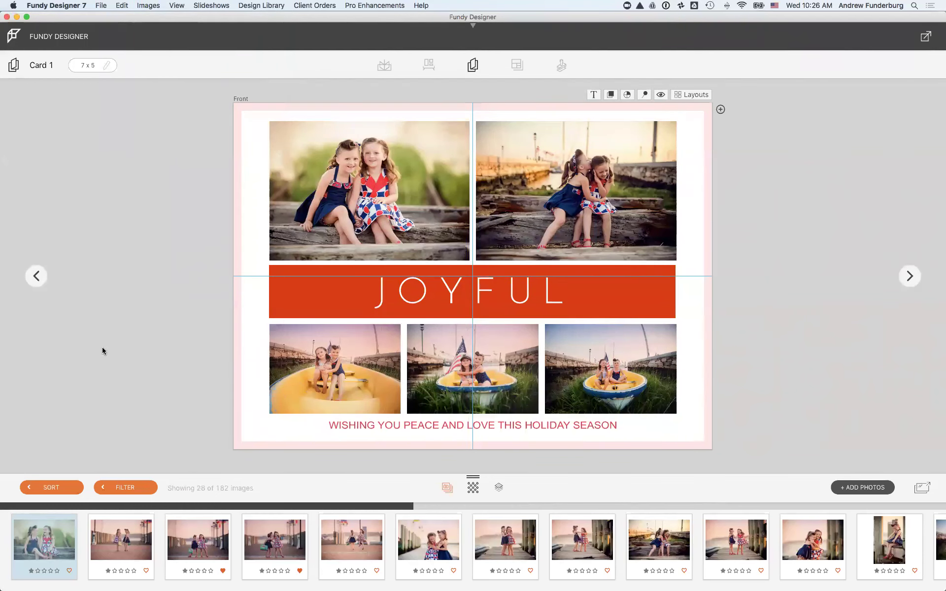